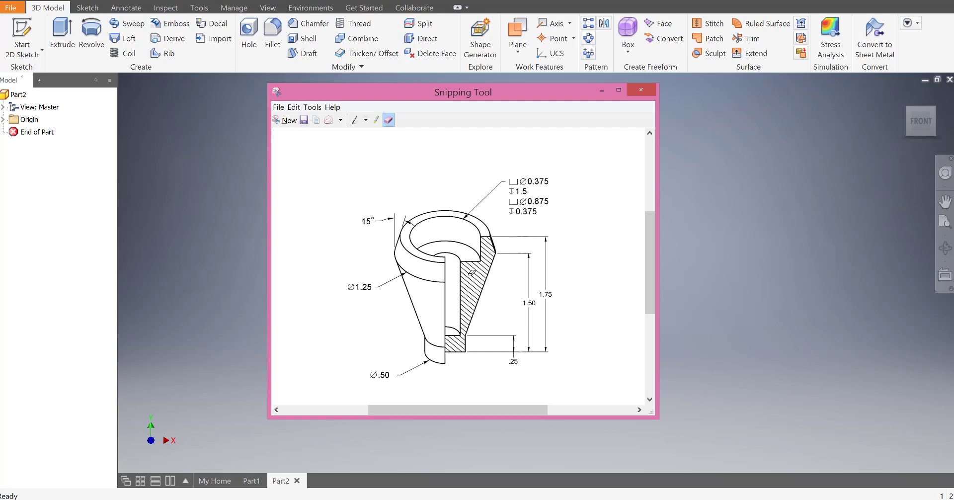
- Move the reference drawing out of the way and start a 2D sketch on the front (XY) origin plane
drag(474, 93, 0, 129)
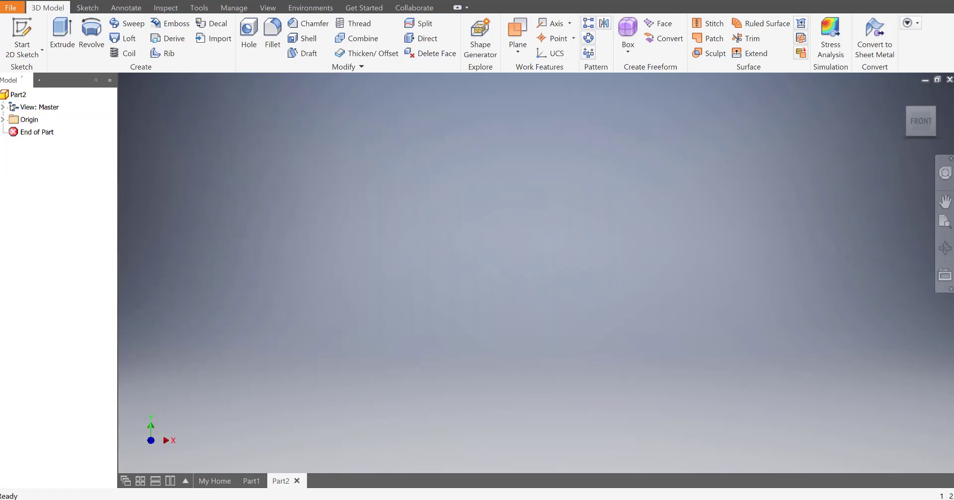
click(22, 36)
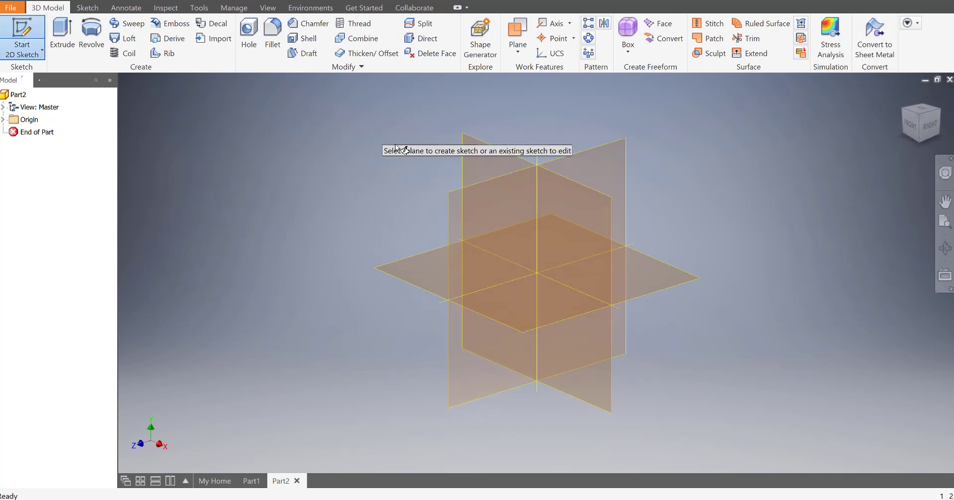
click(495, 152)
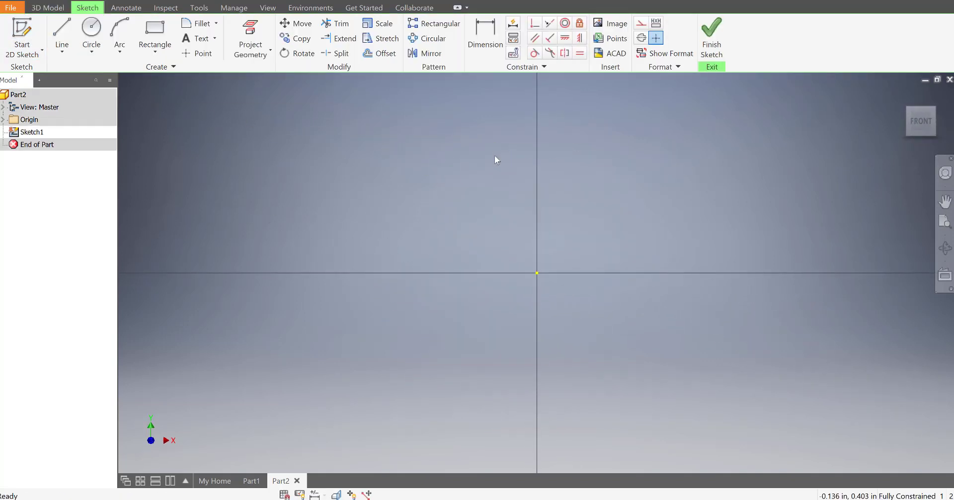
- Sketch the profile's outer side: a bottom edge about 0.125 in long, a short vertical edge, a long outward slope and a shorter inward slope
click(62, 35)
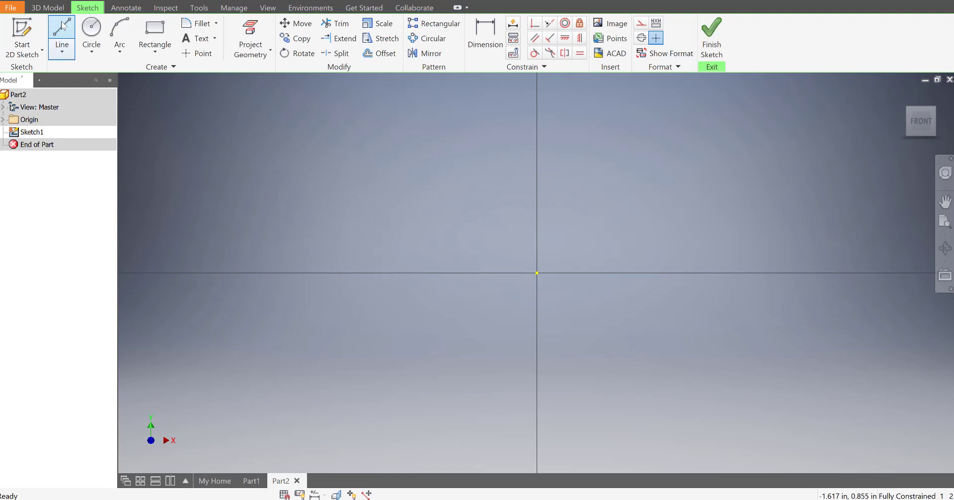
click(514, 408)
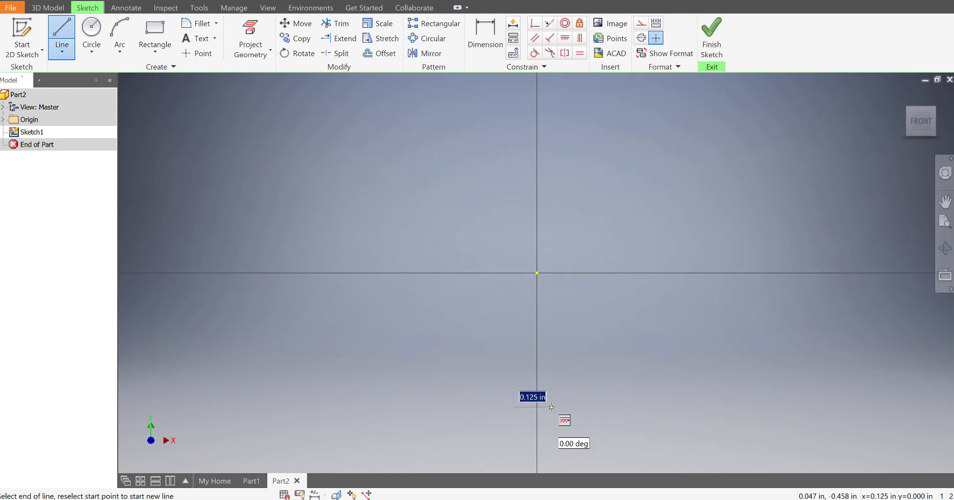
click(550, 408)
click(550, 352)
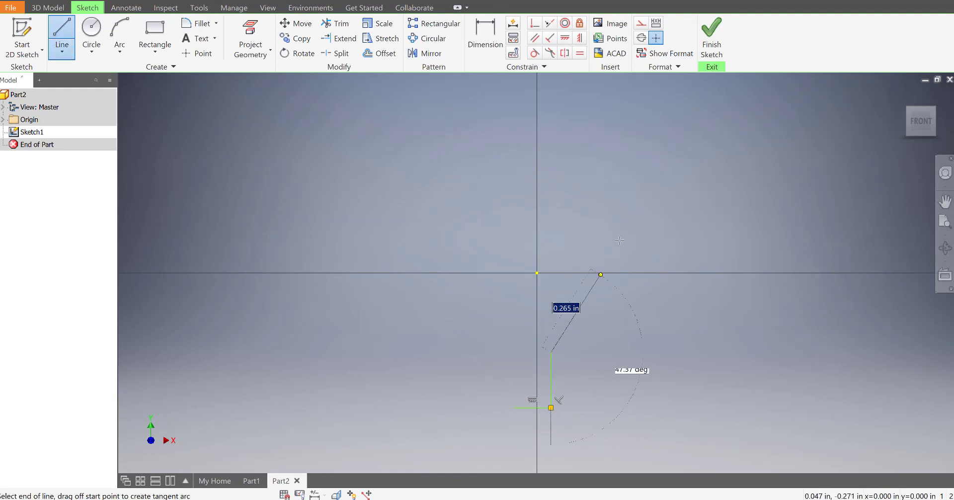
click(634, 177)
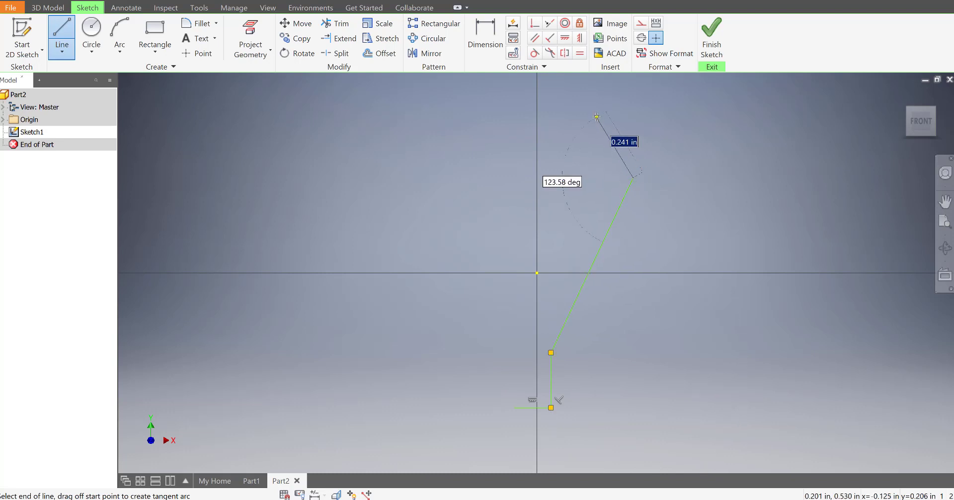
click(596, 117)
- Complete the closed profile with a short top edge, a step about 0.13 in wide, a long vertical bore edge and a narrow lower step
click(568, 117)
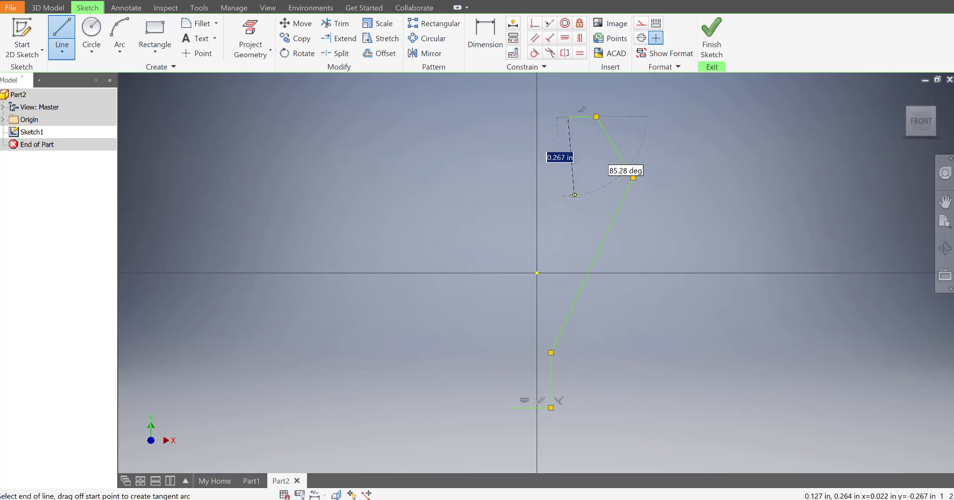
click(568, 197)
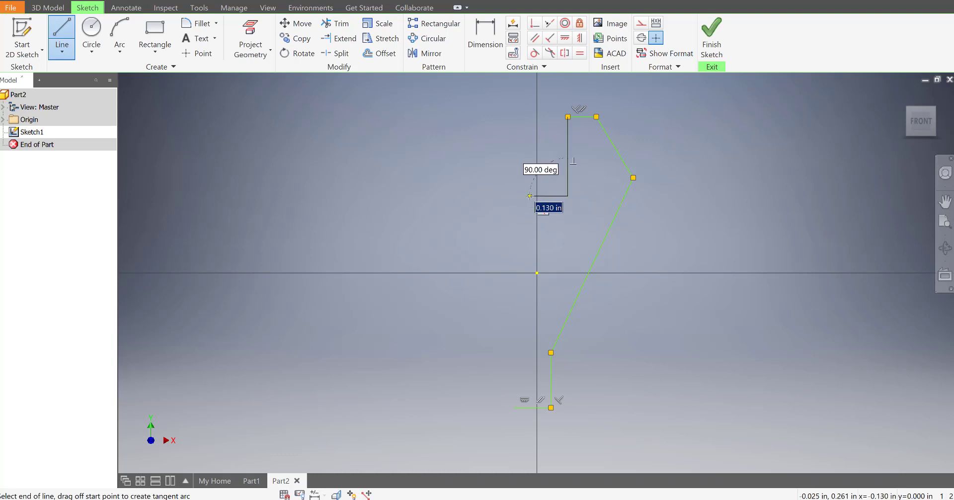
click(530, 196)
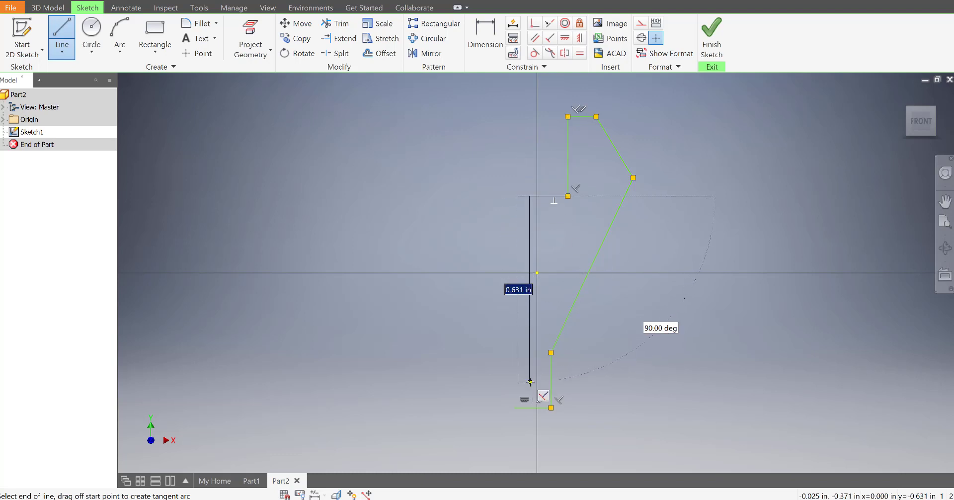
click(530, 341)
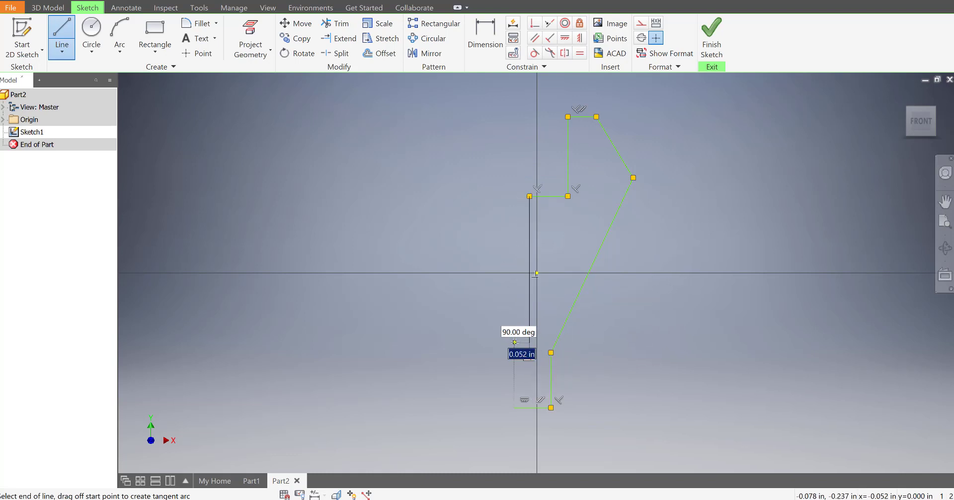
click(514, 342)
click(514, 407)
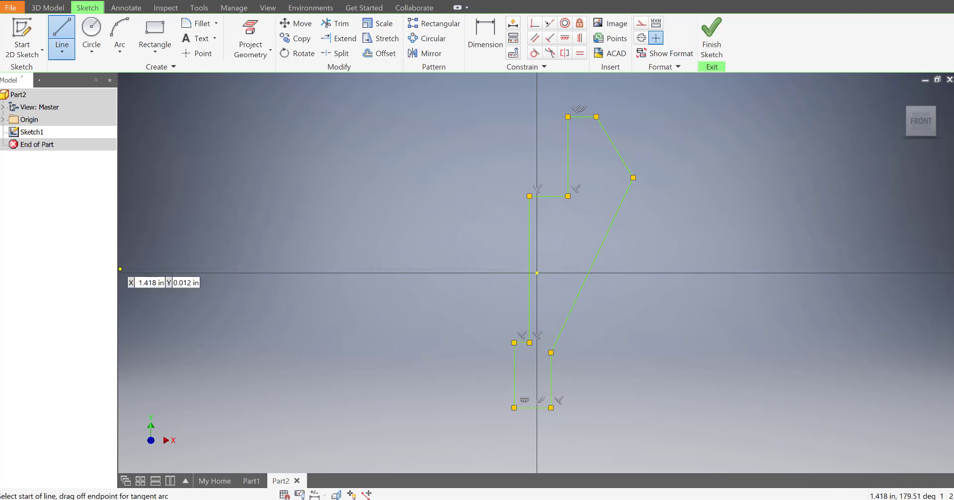
- Check the reference drawing and dimension the short vertical edge at the profile's lower right as 0.25 in
mouse_move(0, 117)
mouse_down()
mouse_move(229, 94)
mouse_move(296, 54)
mouse_up()
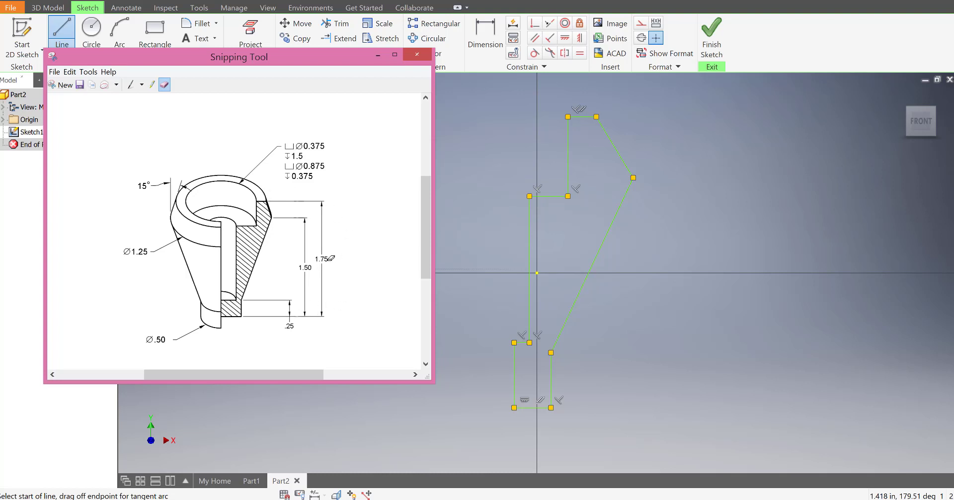
drag(339, 53, 0, 110)
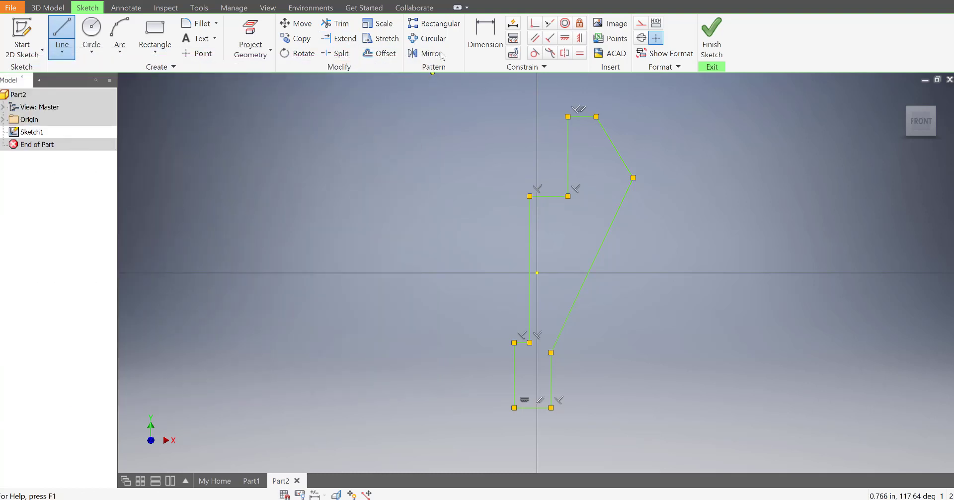
click(485, 37)
click(551, 381)
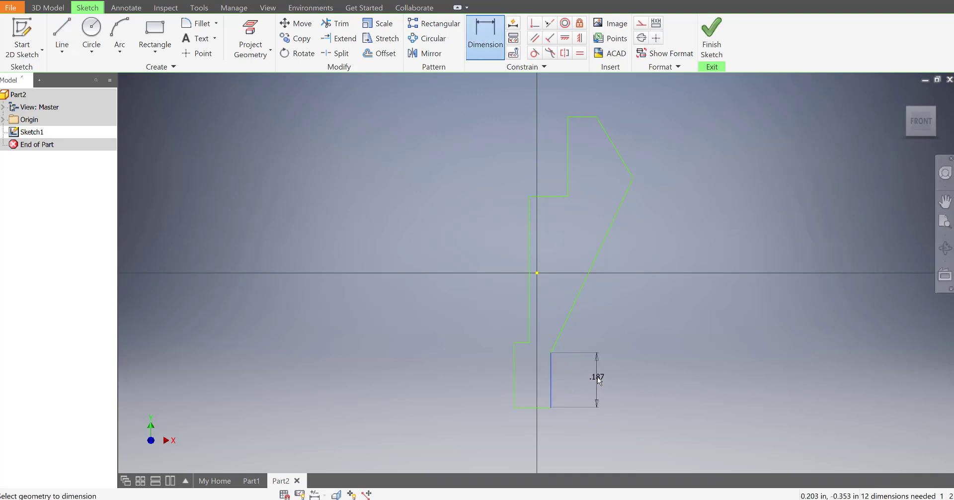
click(598, 376)
text(.25)
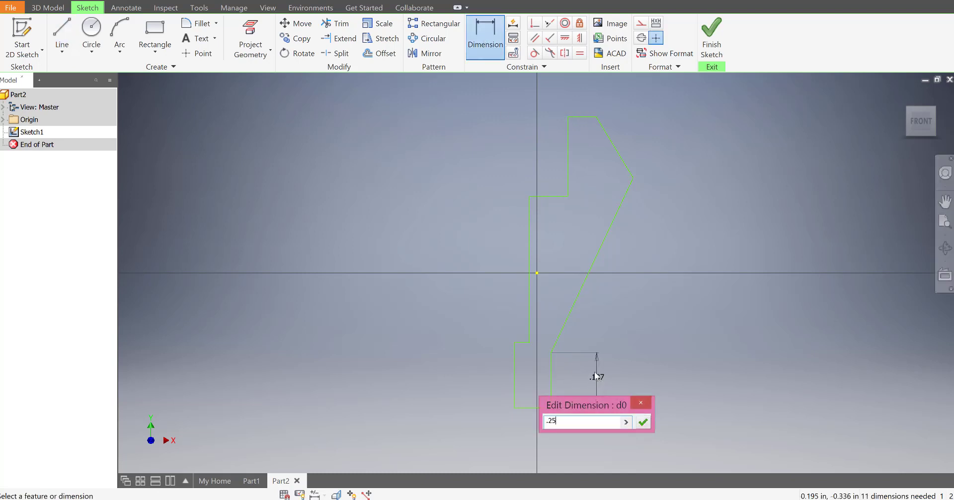
key(Return)
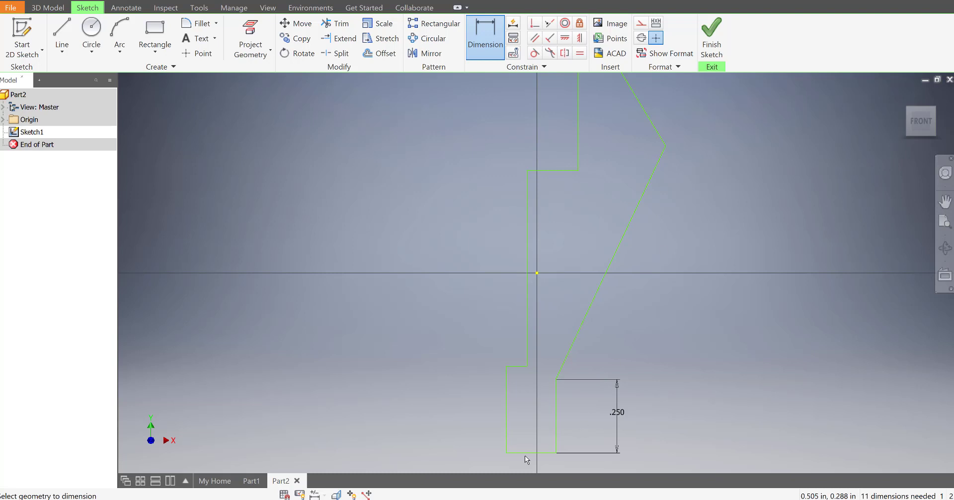
- Dimension the height from the profile's bottom edge to the outermost sloped corner as 1.5 in
click(529, 453)
click(666, 145)
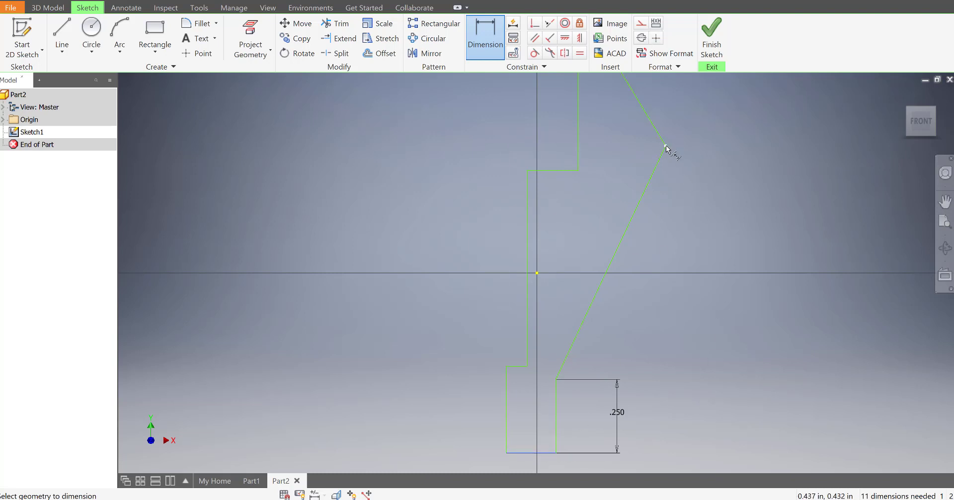
click(747, 293)
text(1.5)
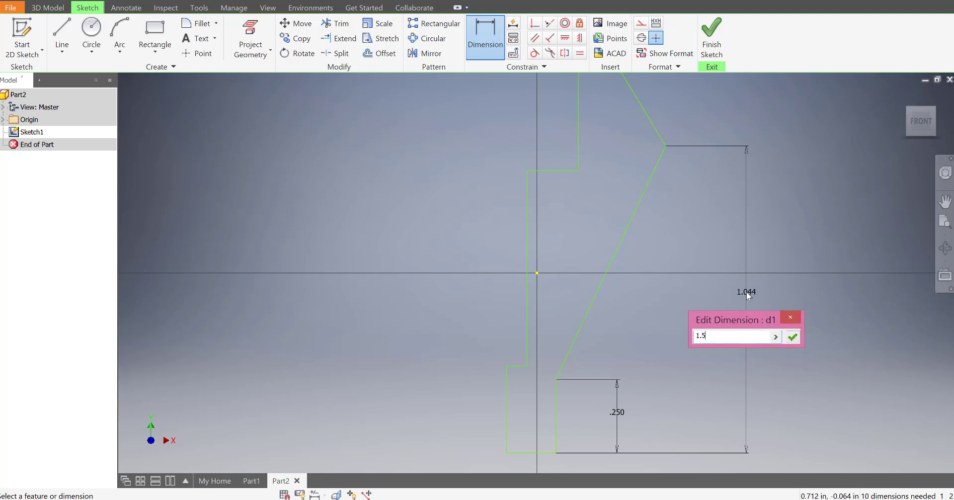
key(Return)
- Dimension the overall height between the profile's bottom edge and top edge as 1.75 in
click(944, 221)
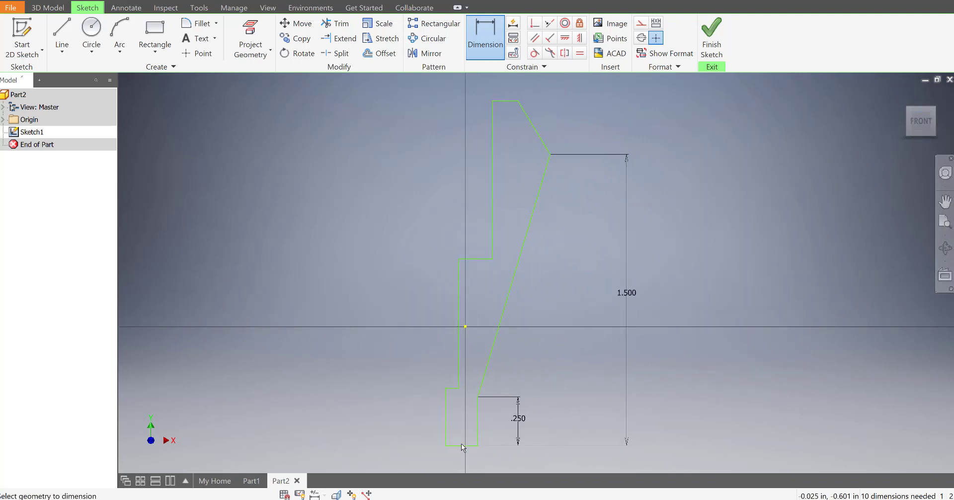
click(461, 444)
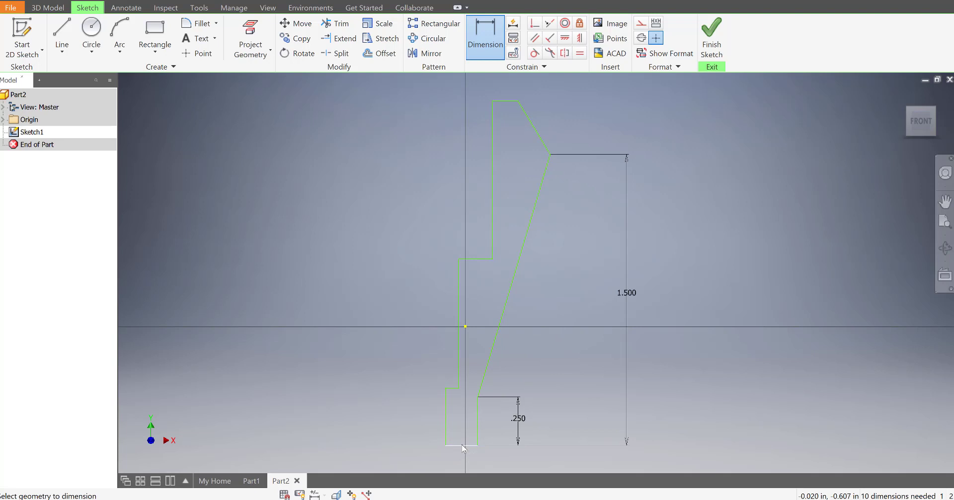
click(511, 101)
click(696, 246)
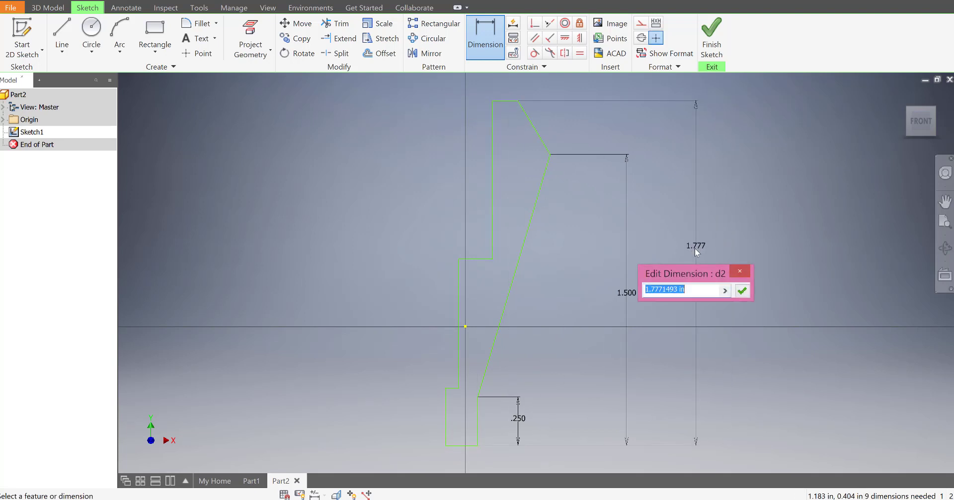
text(1.75)
key(Return)
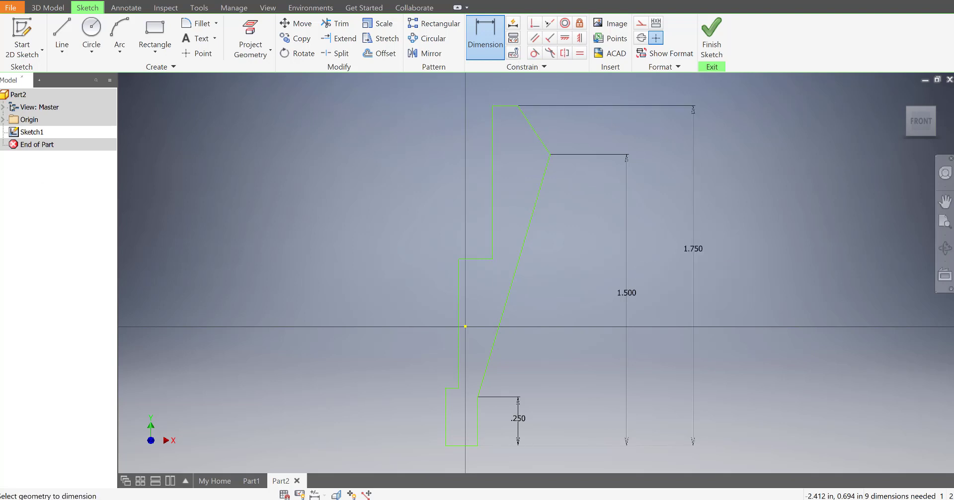
- Check the base diameter on the reference drawing and dimension the profile's bottom edge as 0.25 in
click(1, 149)
mouse_move(39, 157)
mouse_down()
mouse_move(368, 78)
mouse_move(355, 63)
mouse_up()
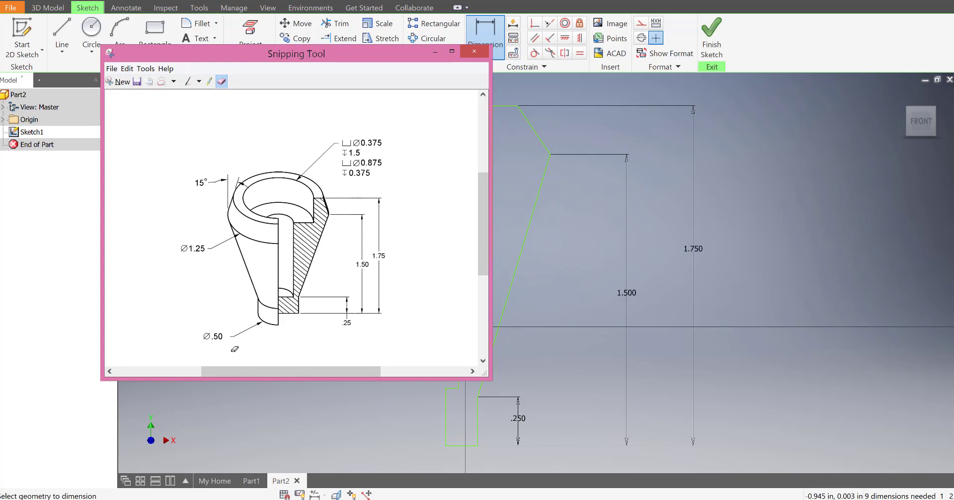
drag(319, 59, 0, 62)
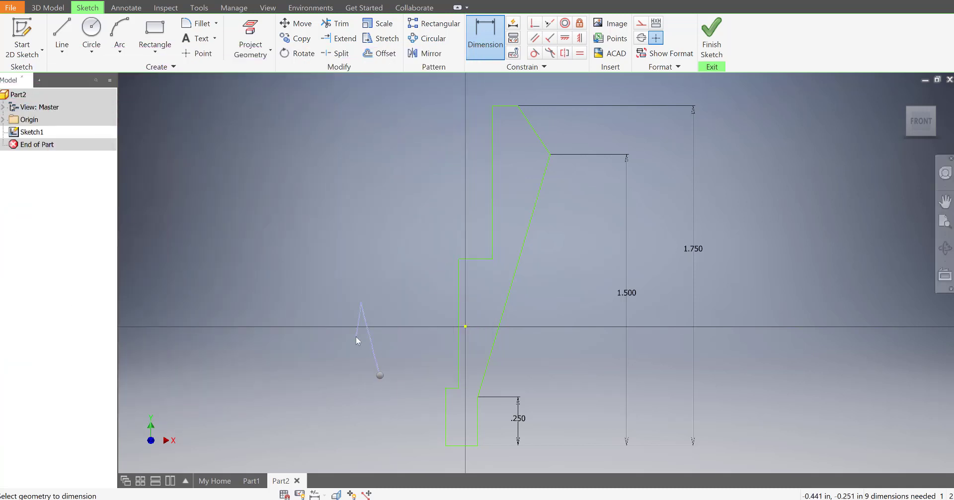
key(c)
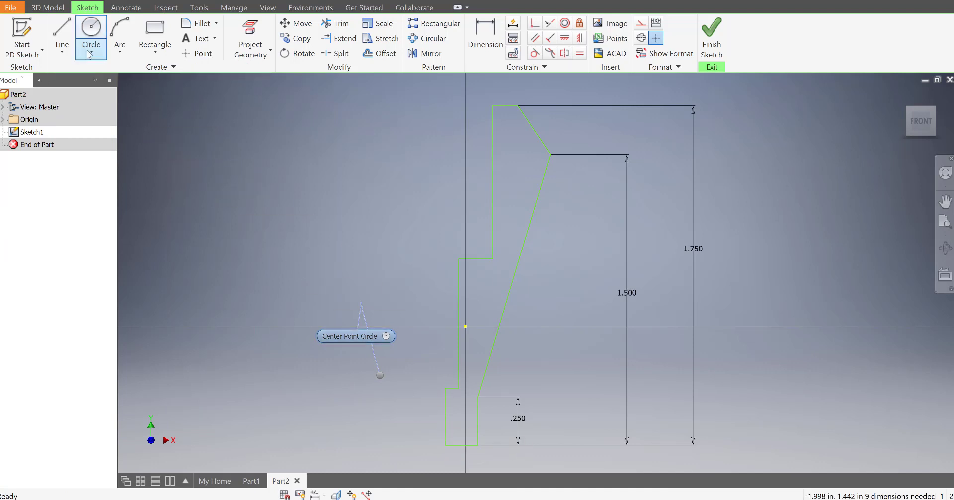
key(d)
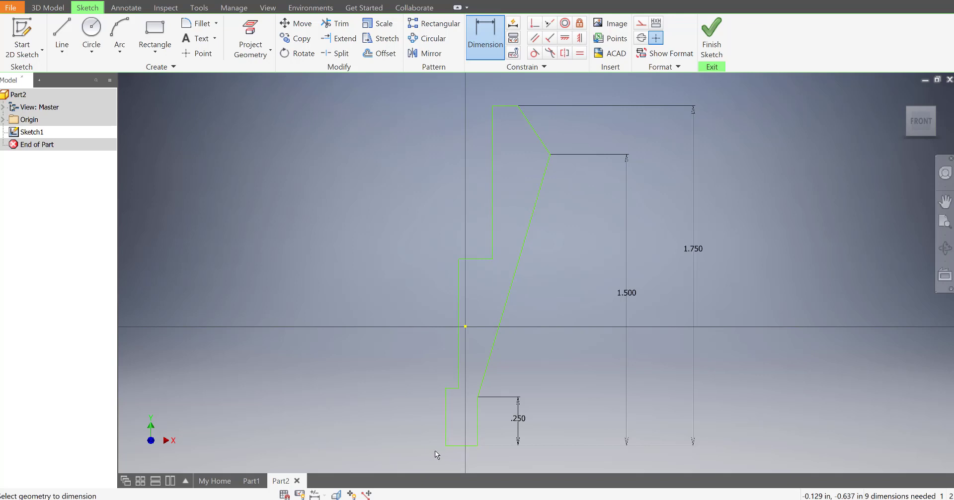
click(461, 446)
click(460, 463)
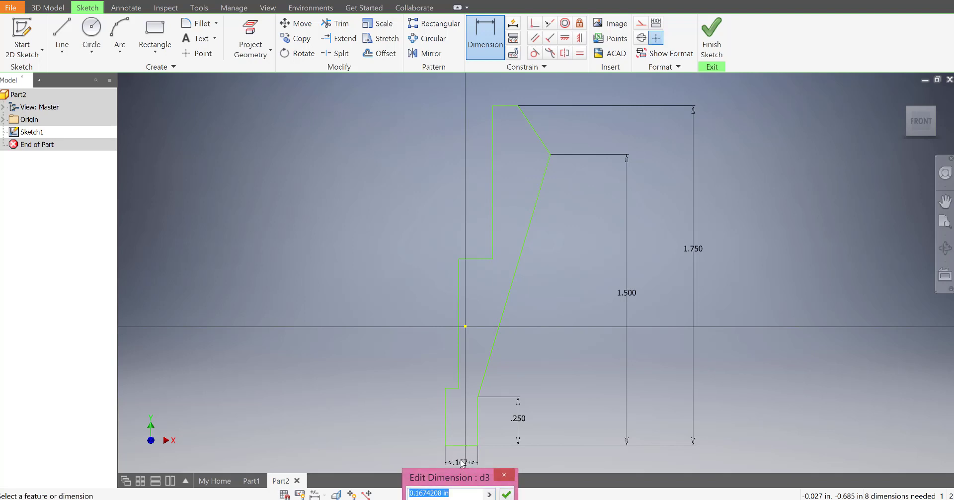
text(.25)
key(Return)
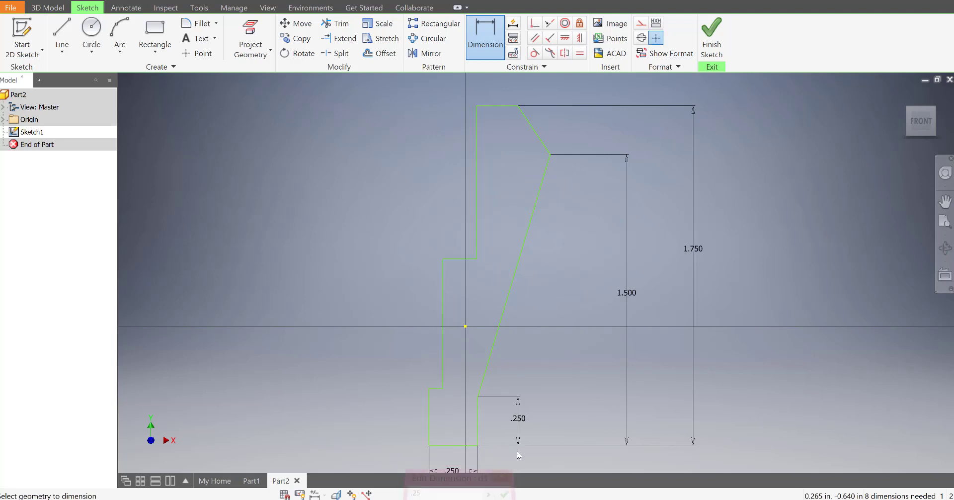
- Dimension the horizontal distance from the lower-left vertical edge to the outermost corner as 1.25/2 in
click(923, 122)
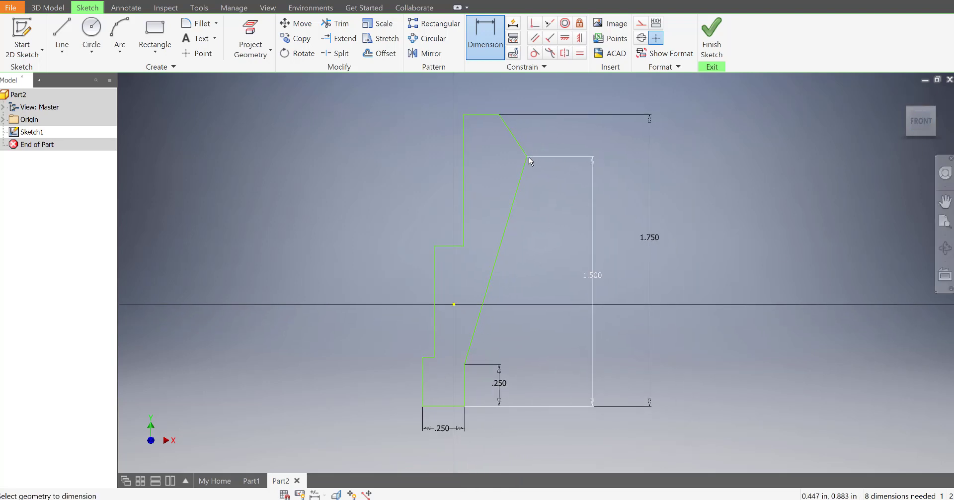
click(424, 386)
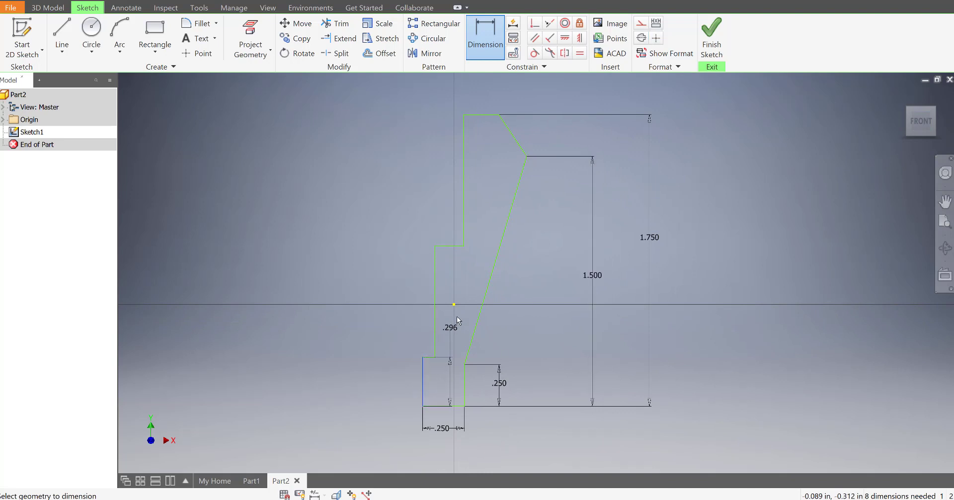
click(527, 157)
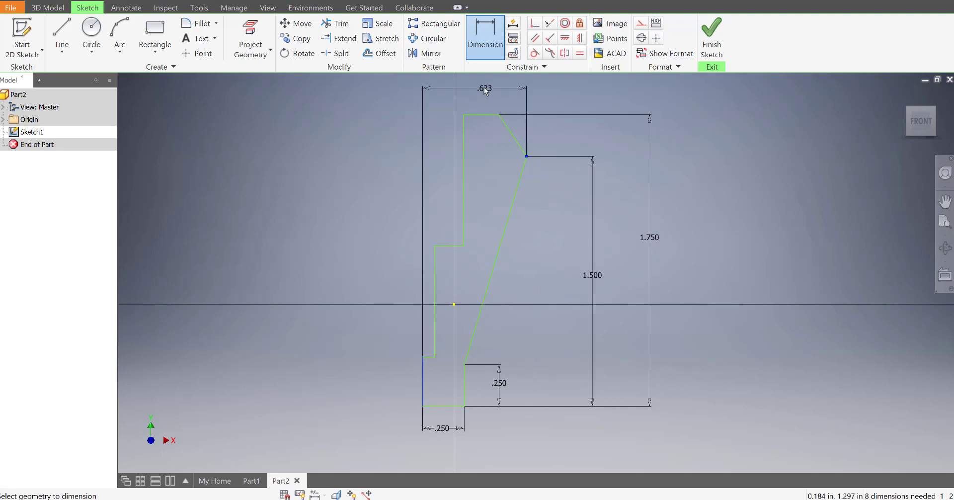
click(478, 91)
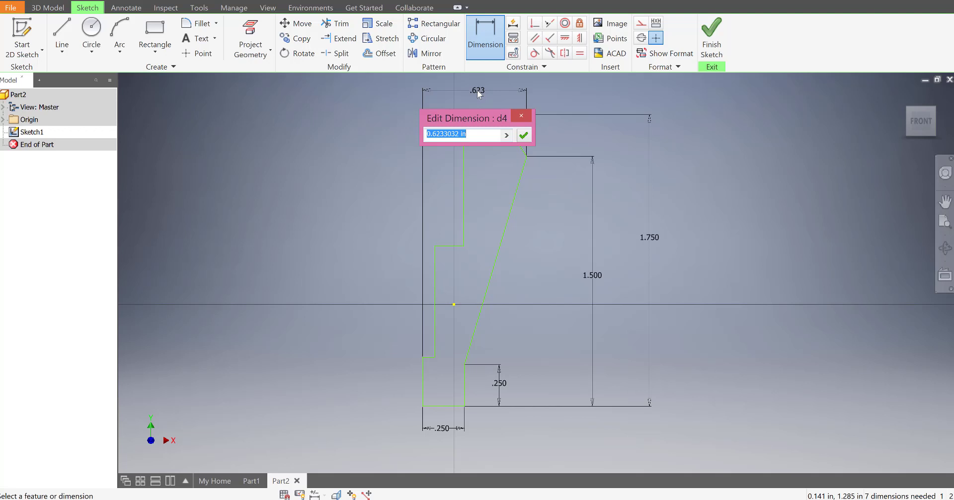
text(1.25/2)
key(Return)
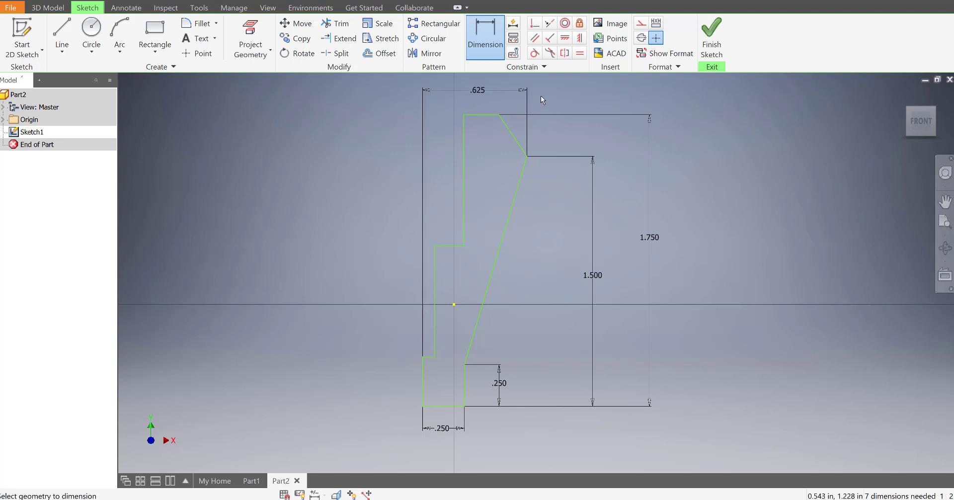
- Check the 15° callout on the reference drawing and draw a vertical line about 0.46 in long upward from the outermost corner
mouse_move(0, 129)
mouse_down()
mouse_move(329, 129)
mouse_move(338, 95)
mouse_up()
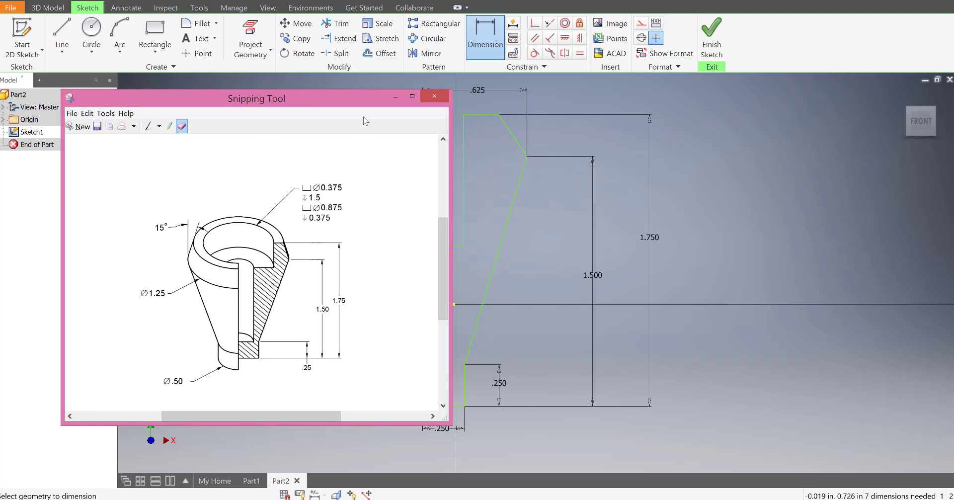
click(396, 97)
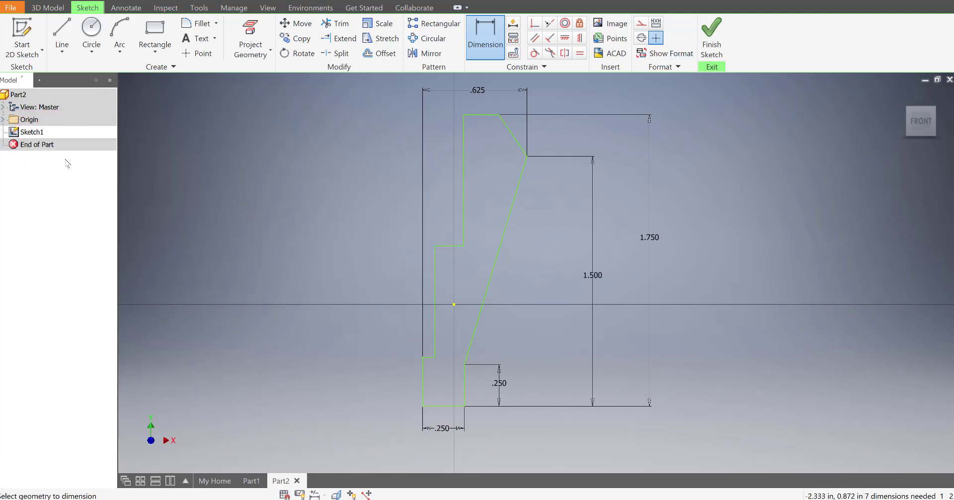
click(68, 32)
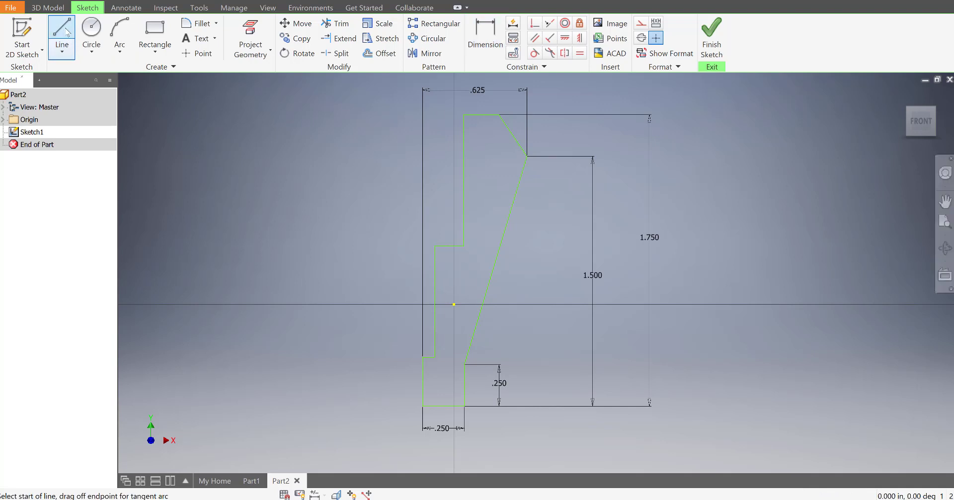
click(526, 145)
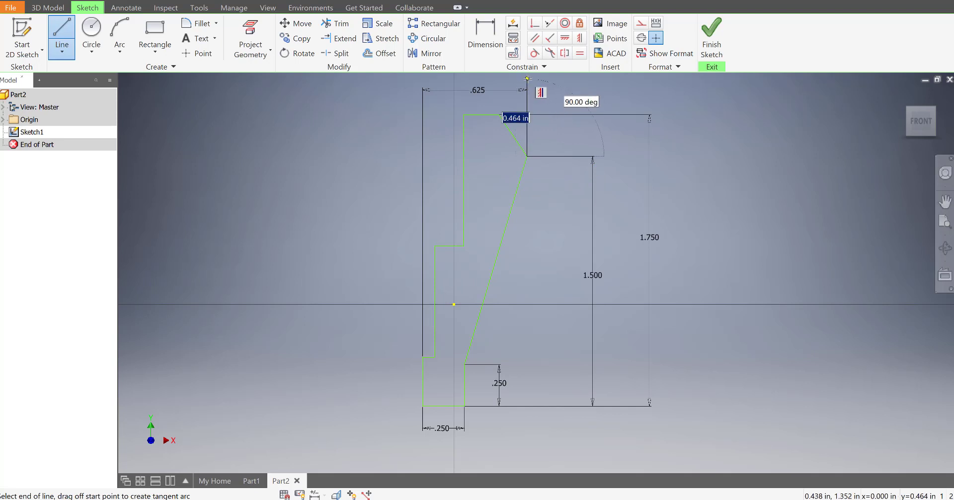
- Dimension the angle between the upper sloped edge and the vertical reference line as 15 degrees
key(d)
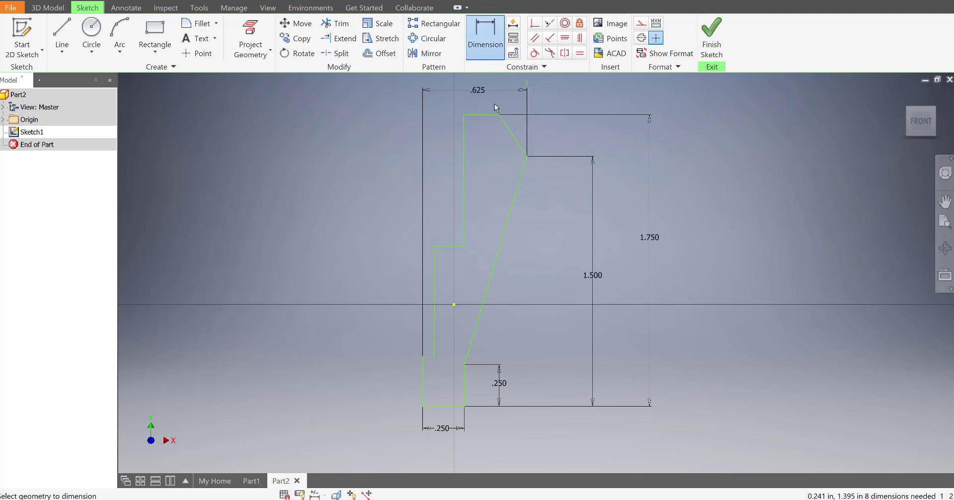
click(512, 135)
click(527, 138)
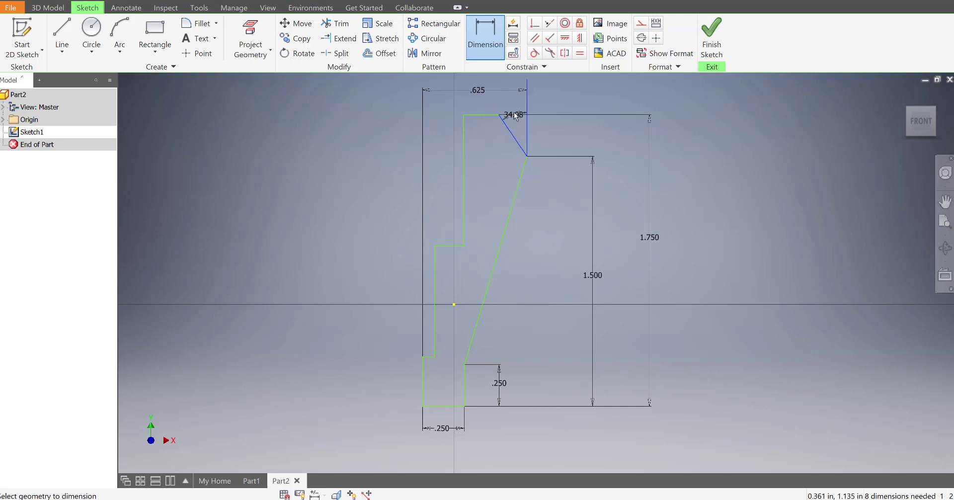
click(515, 116)
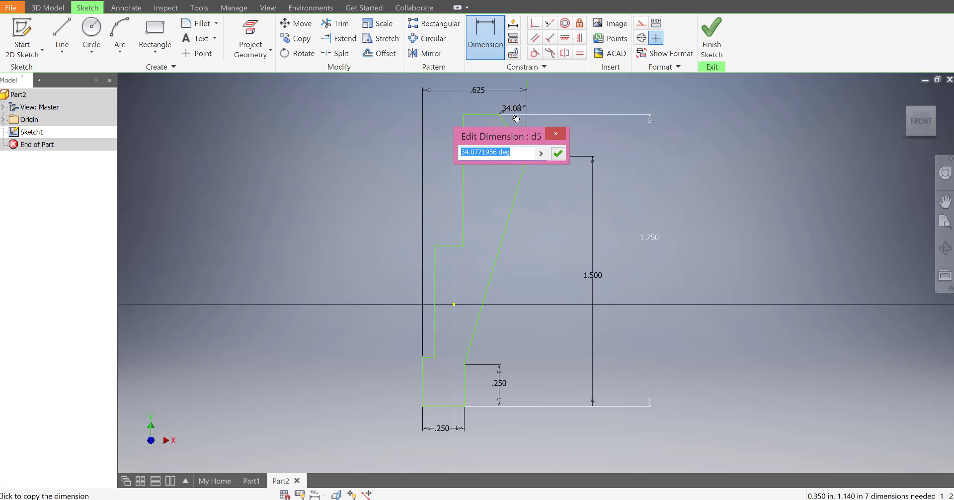
text(15)
key(Return)
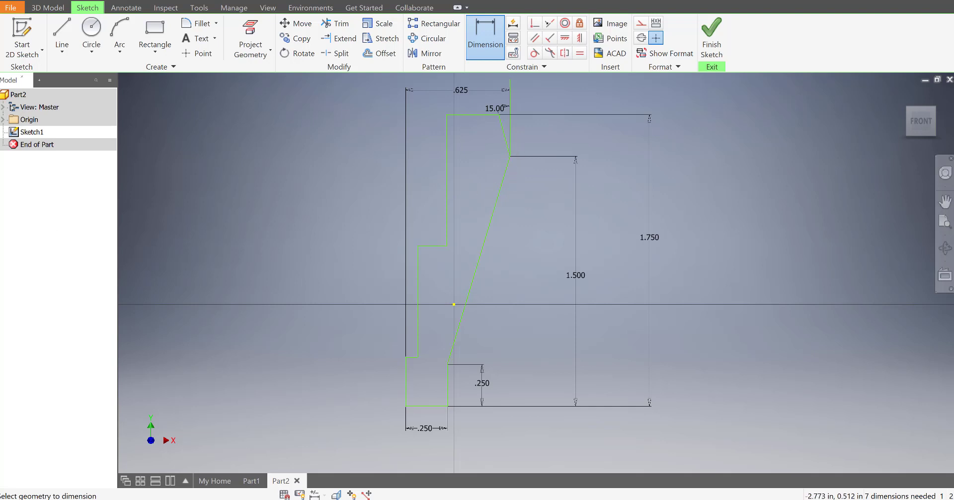
- On the reference drawing, box the hole callout, point arrows at the 0.375 and 0.875 diameters, and underline the 1.5 and 0.375 depths
drag(0, 171, 836, 81)
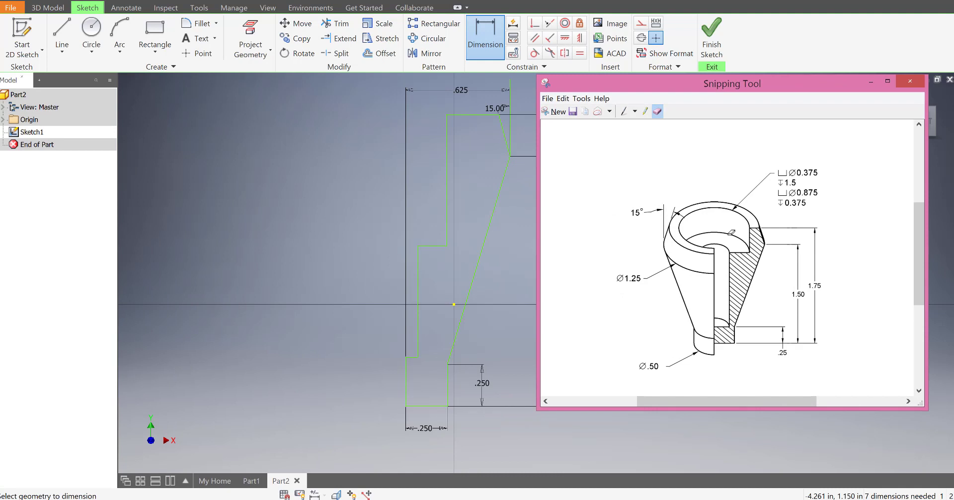
click(624, 112)
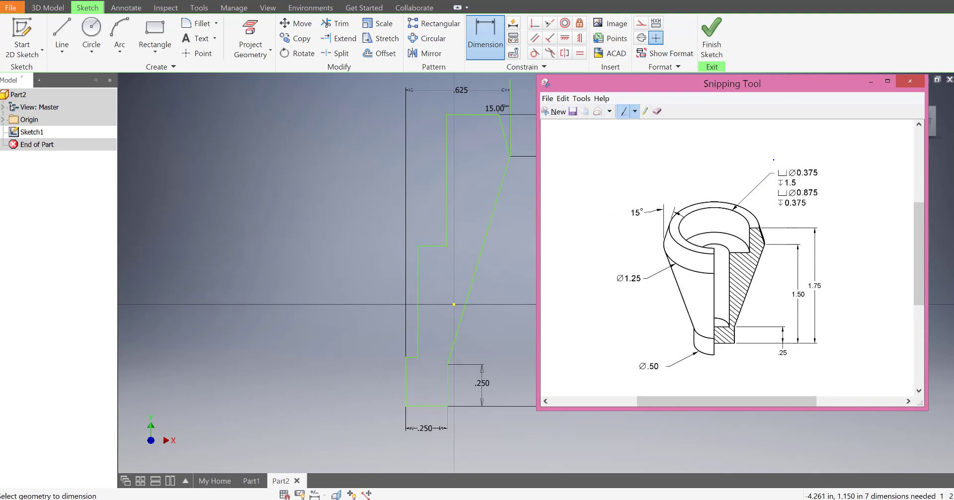
mouse_move(771, 165)
mouse_down()
mouse_move(771, 216)
mouse_move(837, 214)
mouse_move(827, 156)
mouse_move(771, 152)
mouse_up()
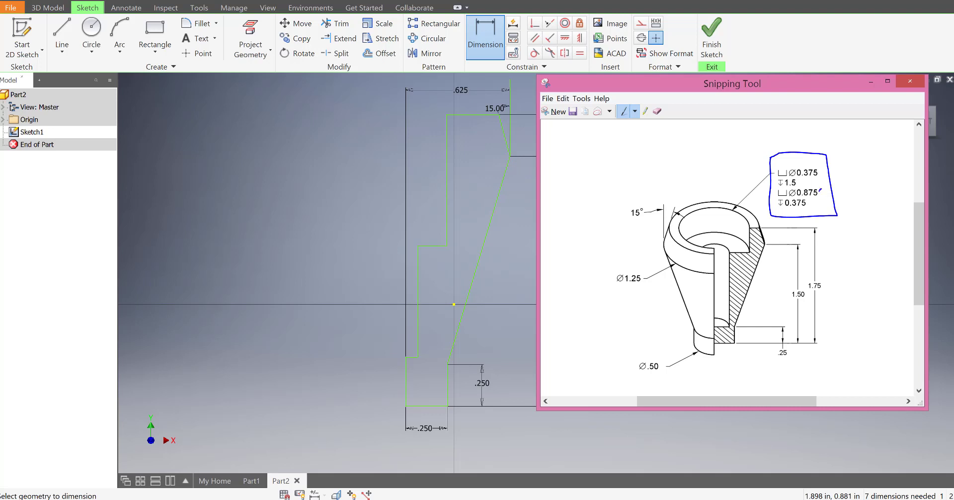
mouse_move(820, 190)
mouse_down()
mouse_move(837, 190)
mouse_move(825, 175)
mouse_move(834, 168)
mouse_up()
drag(780, 209, 806, 209)
drag(779, 186, 796, 186)
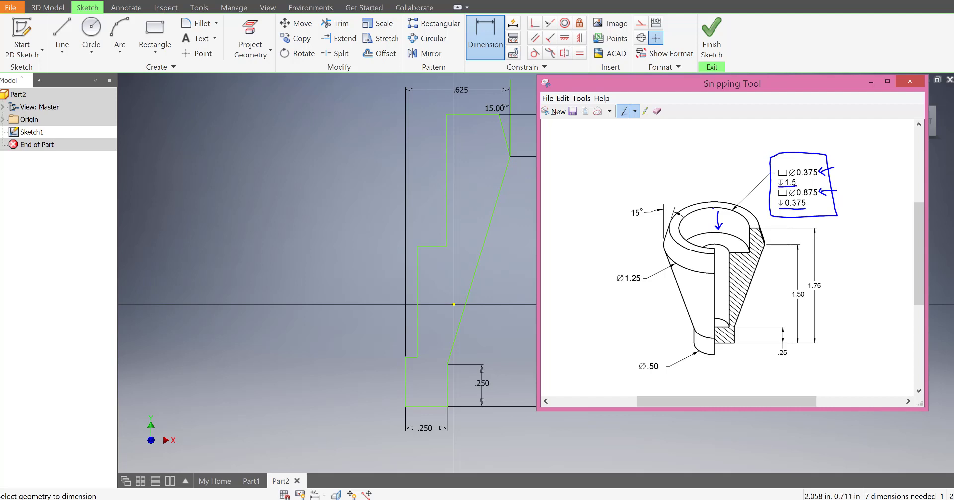
- Draw a depth arrow down the bore on the reference drawing, write "Counterbore" above the callout, and return to the sketch
drag(713, 208, 717, 315)
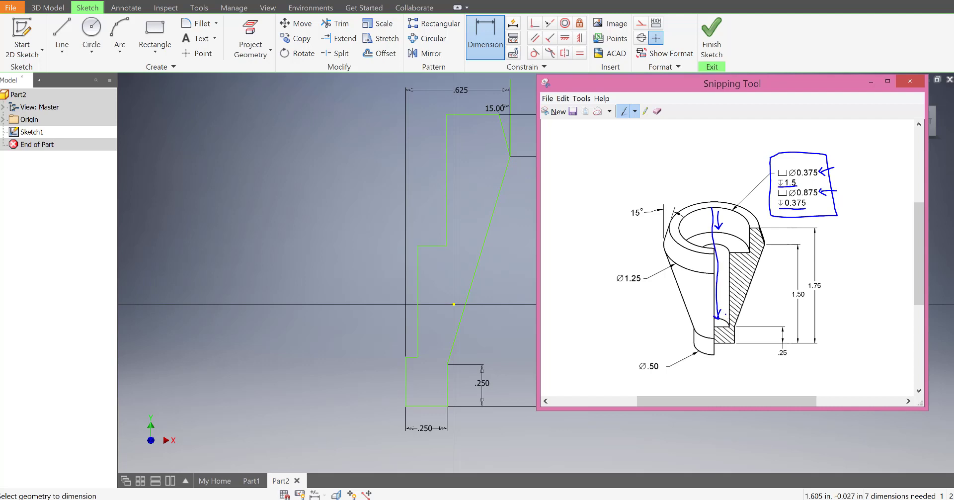
mouse_move(757, 138)
mouse_down()
mouse_move(755, 149)
mouse_move(787, 137)
mouse_move(799, 147)
mouse_move(803, 132)
mouse_move(810, 150)
mouse_move(851, 129)
mouse_move(856, 141)
mouse_up()
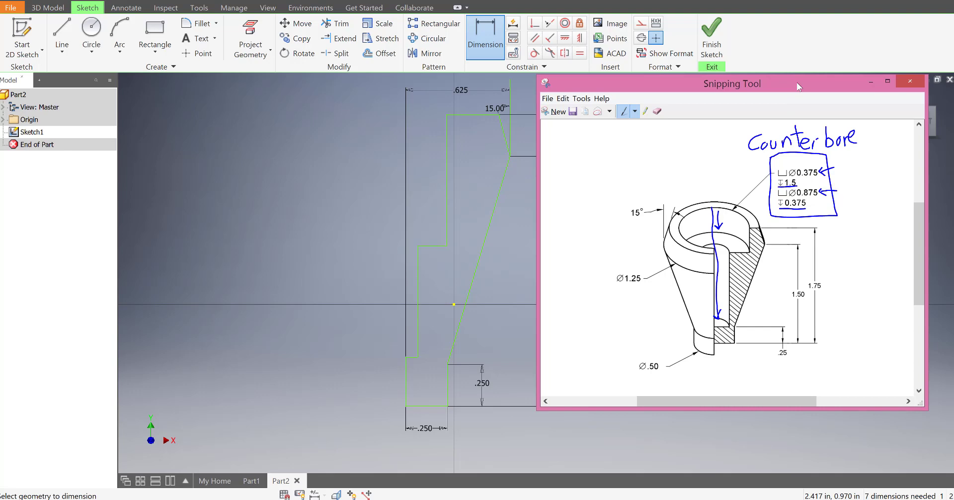
drag(797, 82, 45, 145)
click(152, 146)
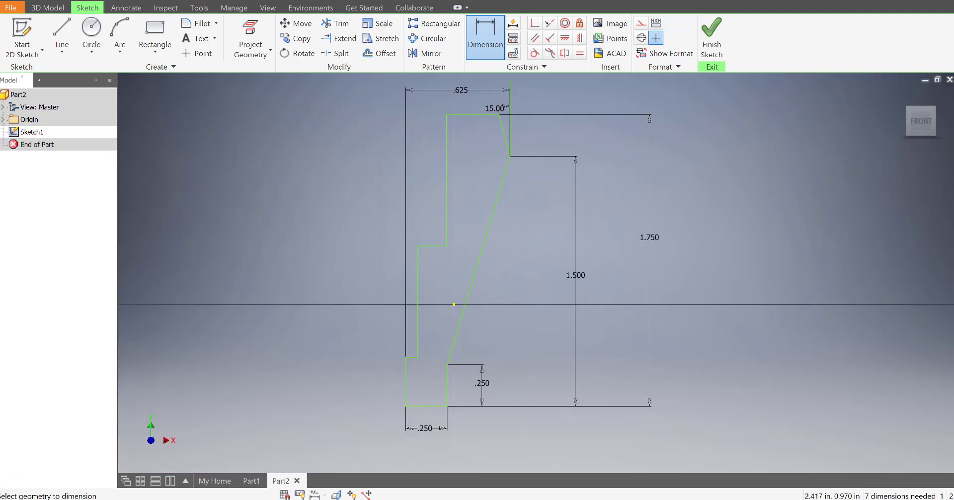
- Dimension the horizontal distance from the lower-left vertical edge to the narrow bore's wall as .375/2 in
click(406, 383)
click(417, 324)
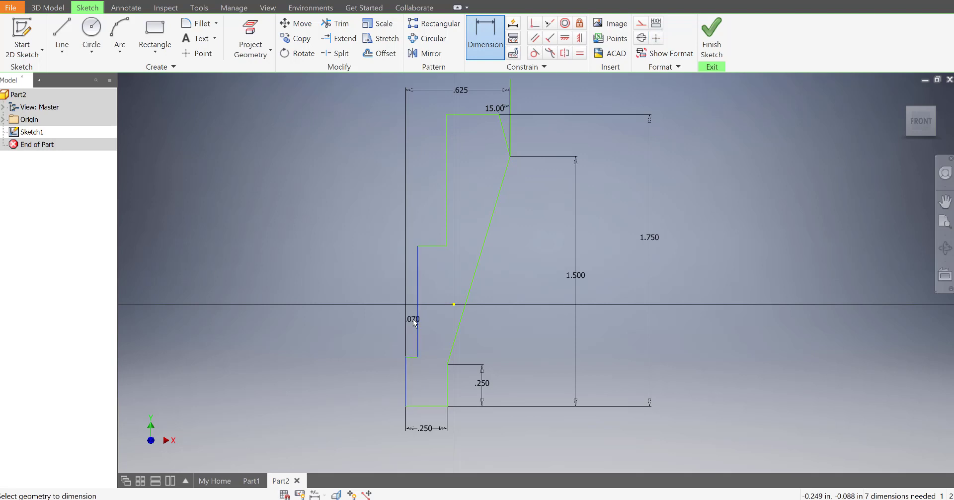
click(411, 214)
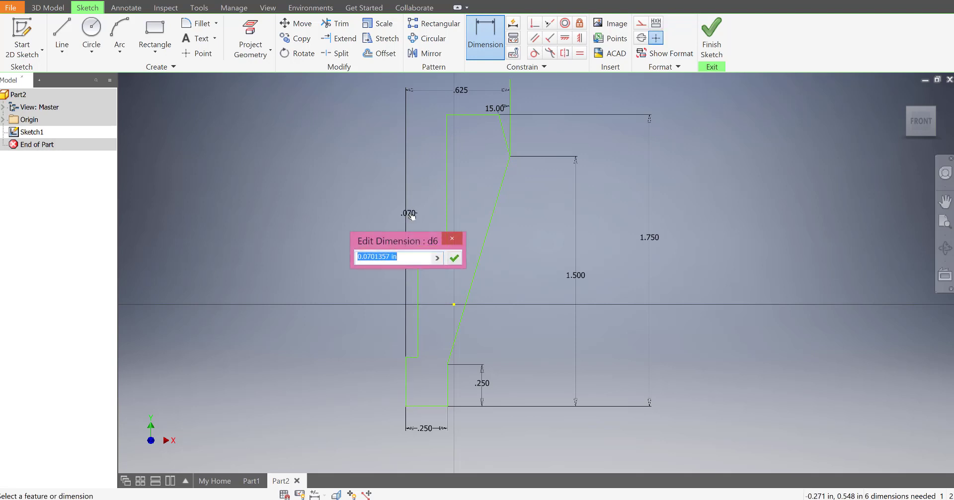
text(.375/2)
key(Return)
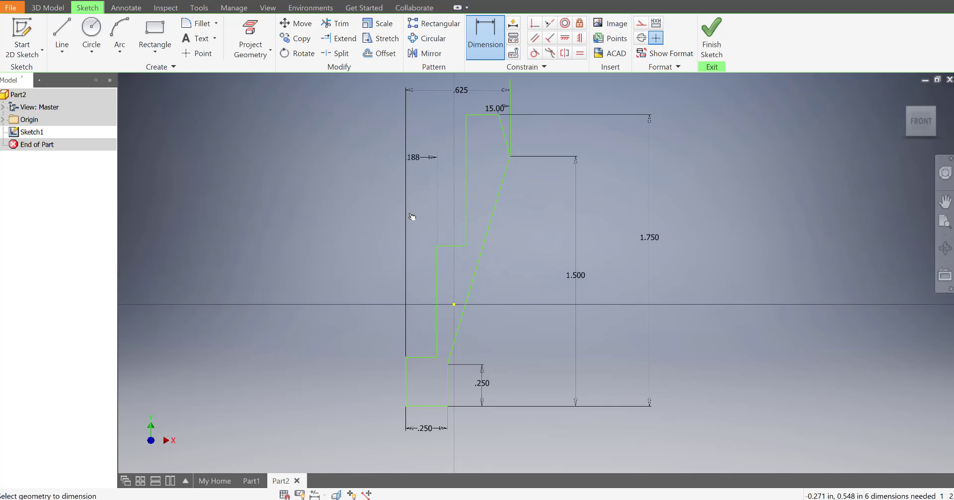
- Check the bore depth on the reference drawing and dimension the distance from the profile's top edge to the bore floor as 1.5 in
mouse_move(0, 160)
mouse_down()
mouse_move(75, 162)
mouse_move(249, 128)
mouse_up()
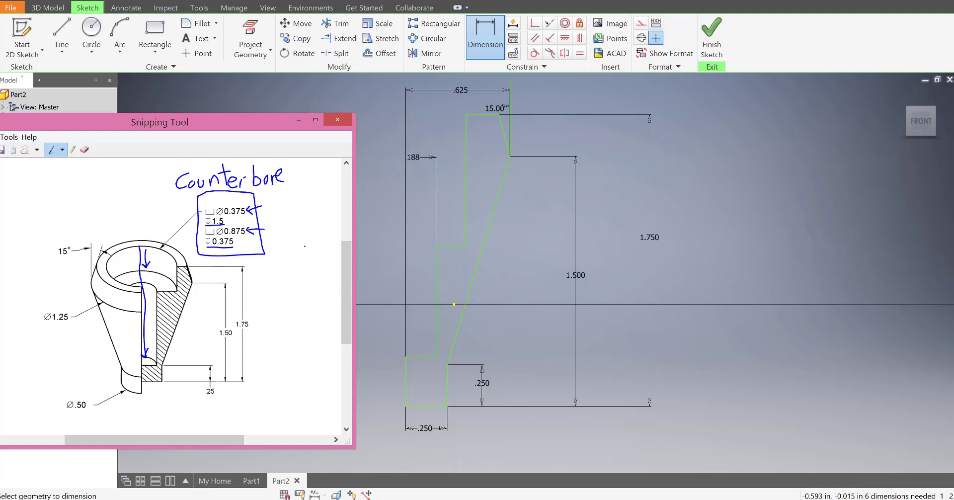
drag(238, 124, 0, 124)
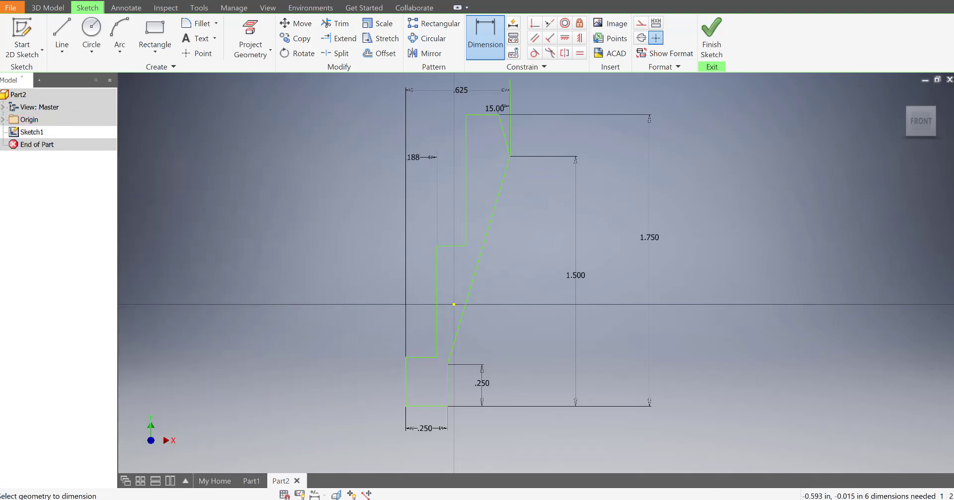
click(484, 117)
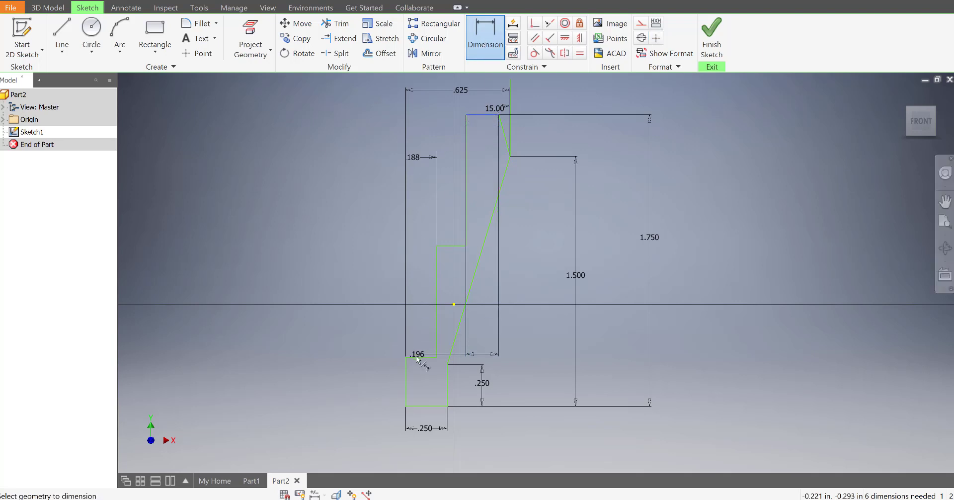
click(355, 215)
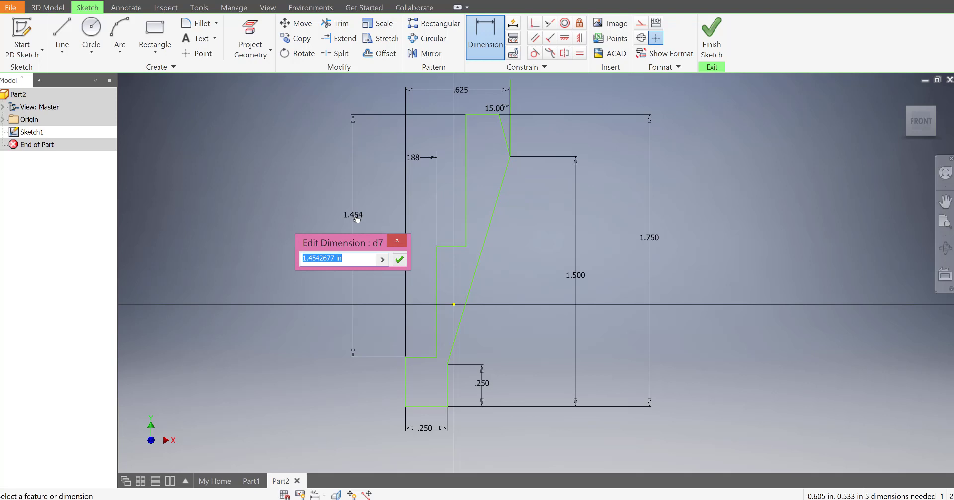
text(1.5)
key(Return)
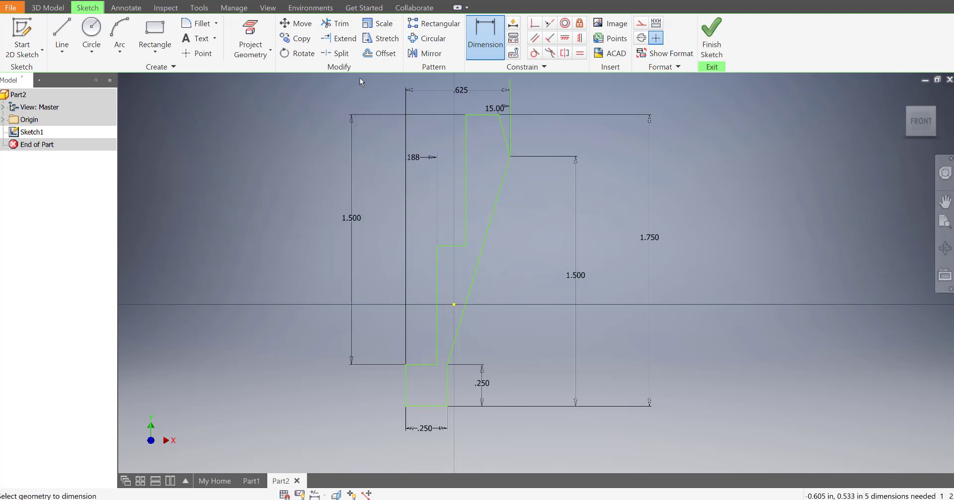
- Cross out the 0.375 diameter and 1.5 depth in the reference drawing's callout
mouse_move(0, 154)
mouse_down()
mouse_move(221, 166)
mouse_move(289, 150)
mouse_up()
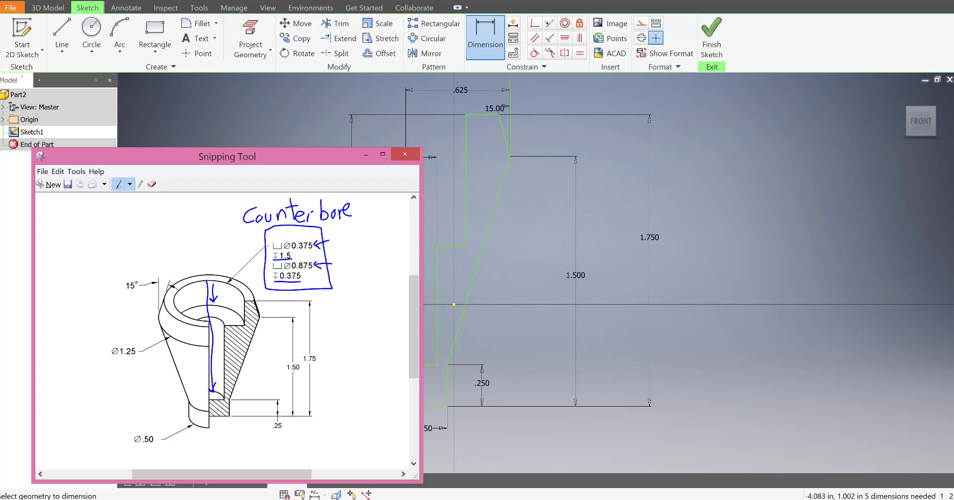
mouse_move(283, 247)
mouse_down()
mouse_move(313, 248)
mouse_move(286, 246)
mouse_move(313, 248)
mouse_move(294, 256)
mouse_up()
drag(306, 158, 0, 158)
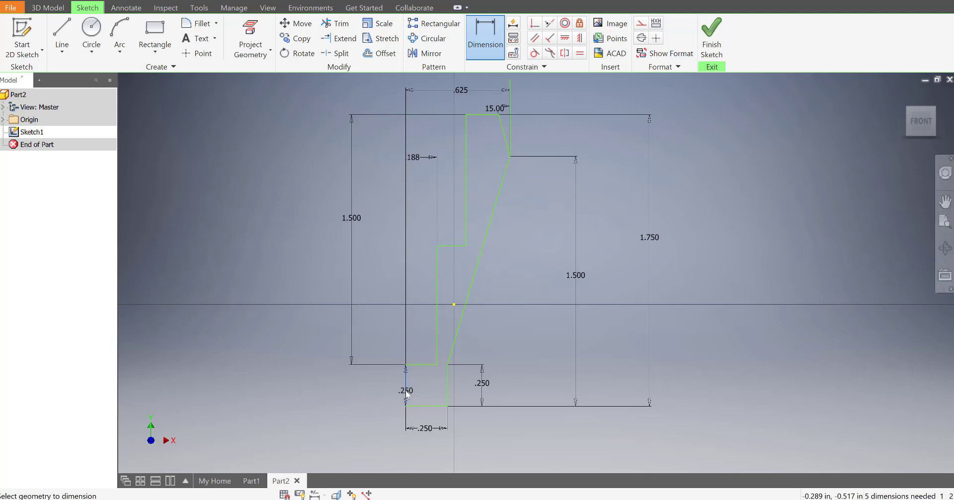
- Dimension the horizontal distance from the lower-left vertical edge to the counterbore's wall as .875/2 in
click(405, 390)
click(466, 204)
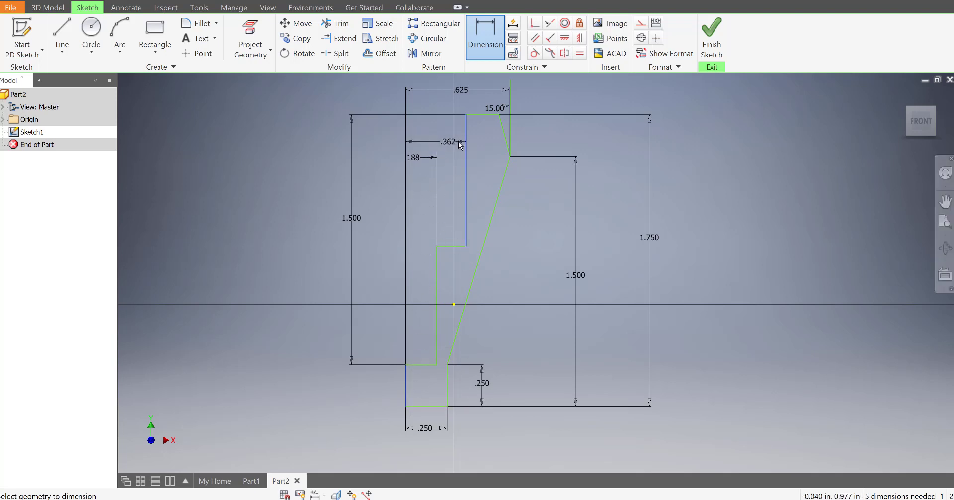
click(436, 140)
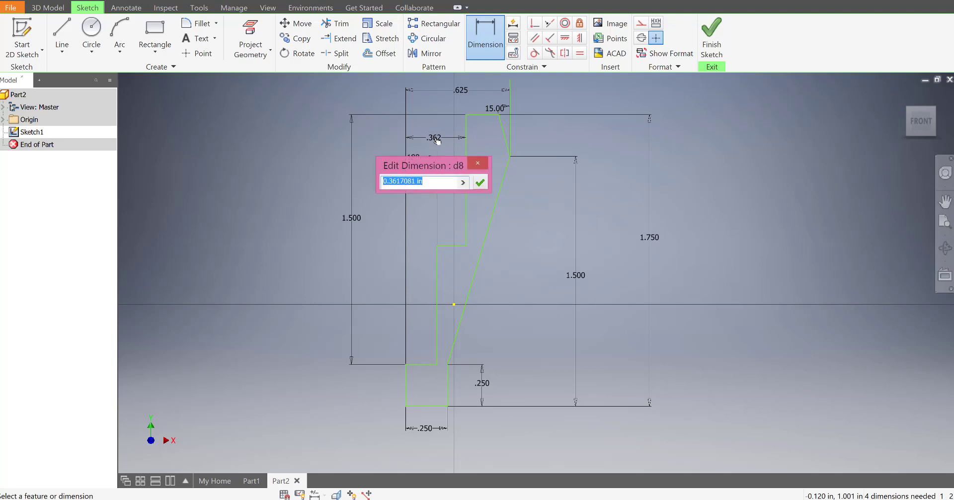
text(.875/2)
key(Return)
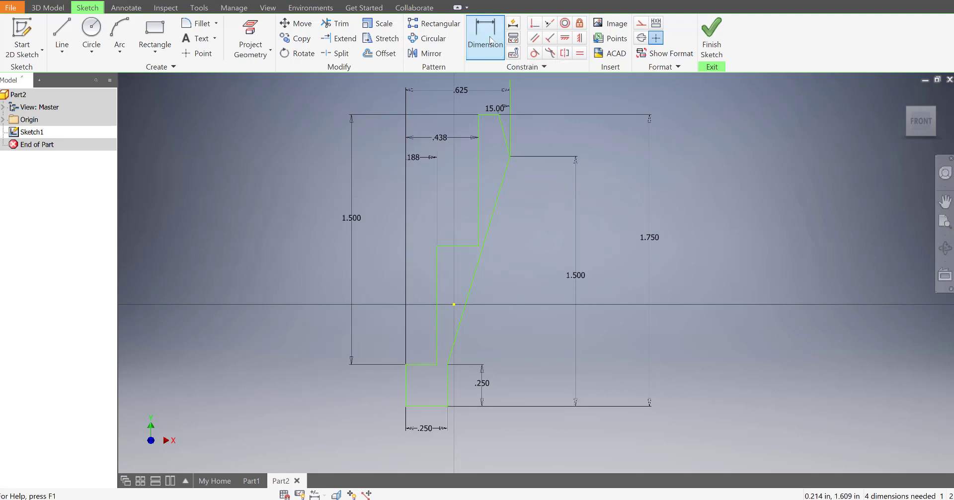
- Dimension the counterbore depth from the profile's top edge to the horizontal step as .375 in
click(491, 115)
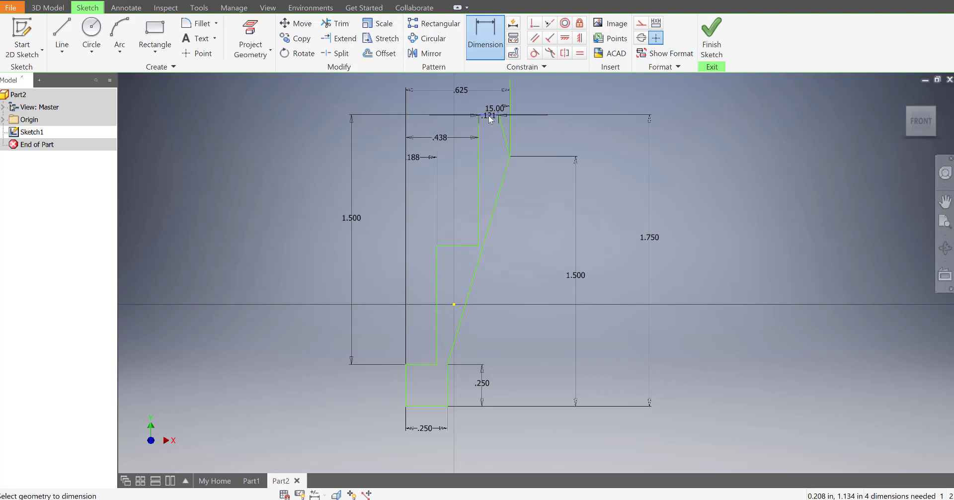
click(453, 246)
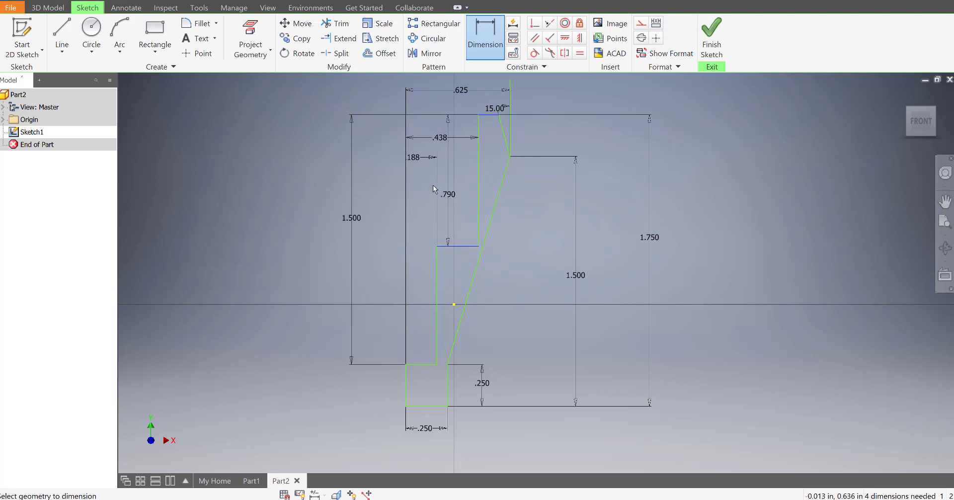
click(376, 179)
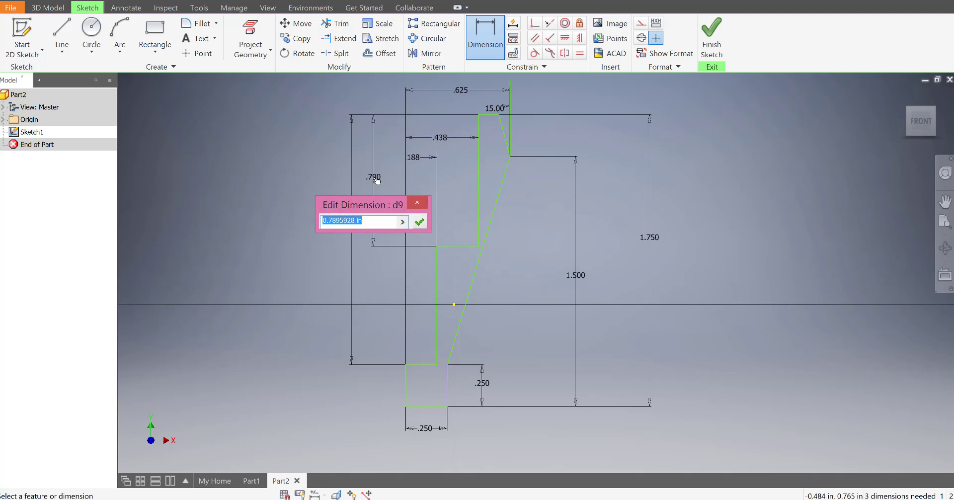
text(.375)
key(Return)
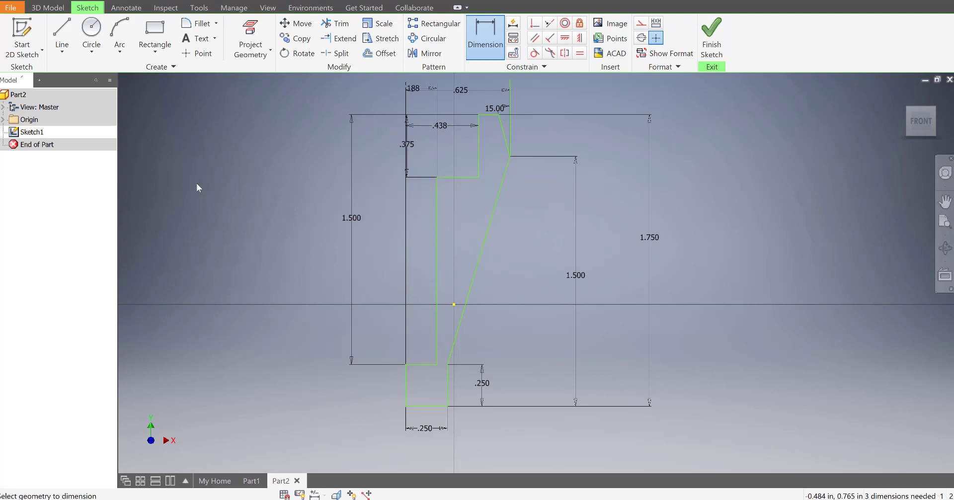
- Cross out the 0.875 diameter and 0.375 depth in the reference drawing's callout
mouse_move(0, 194)
mouse_down()
mouse_move(367, 189)
mouse_move(361, 200)
mouse_up()
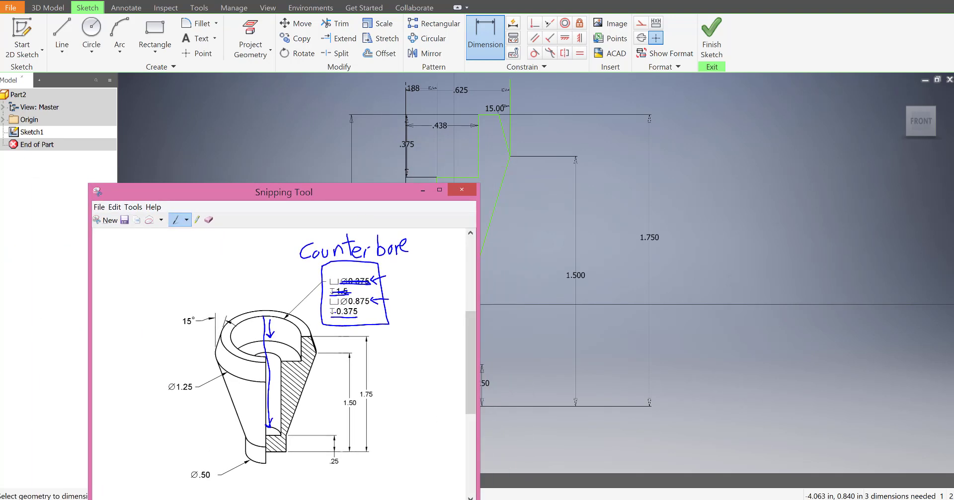
mouse_move(334, 311)
mouse_down()
mouse_move(363, 312)
mouse_move(329, 300)
mouse_move(370, 302)
mouse_up()
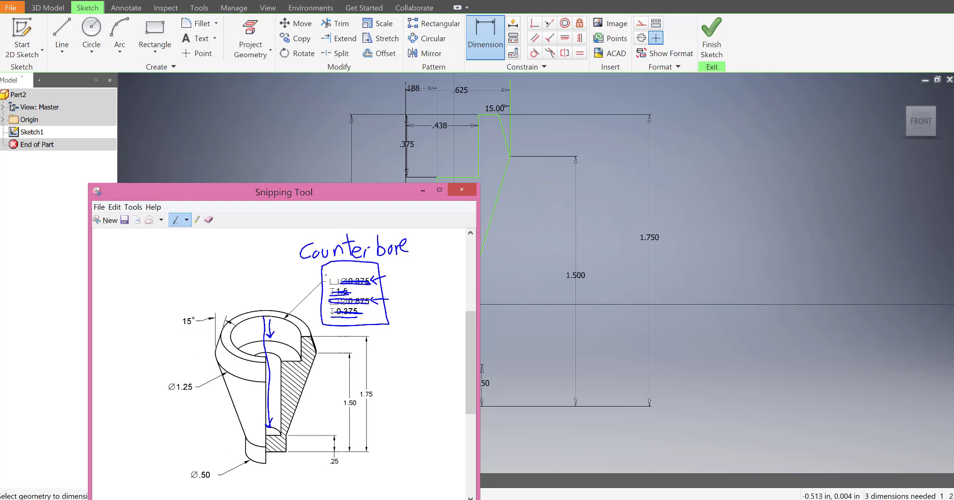
drag(362, 191, 0, 193)
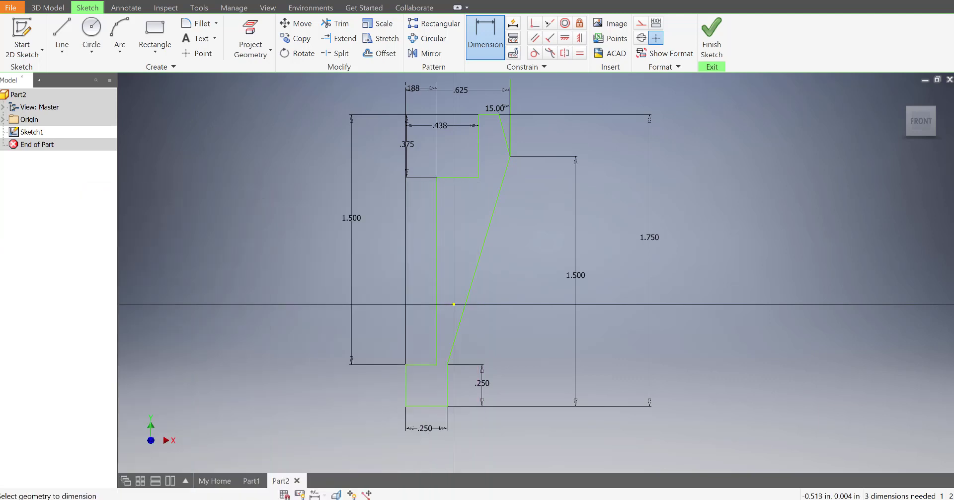
- Finish the sketch and revolve the profile fully around its lower-left vertical edge into a solid
click(711, 37)
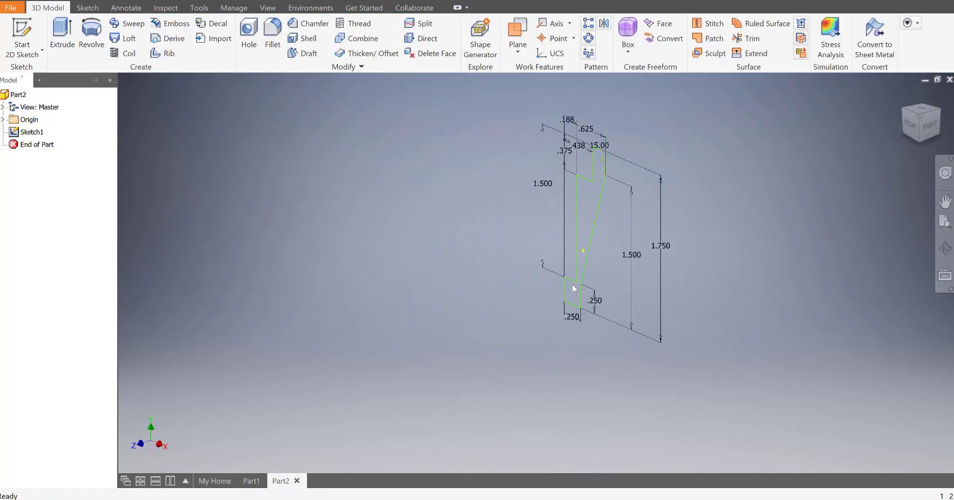
click(92, 47)
click(582, 205)
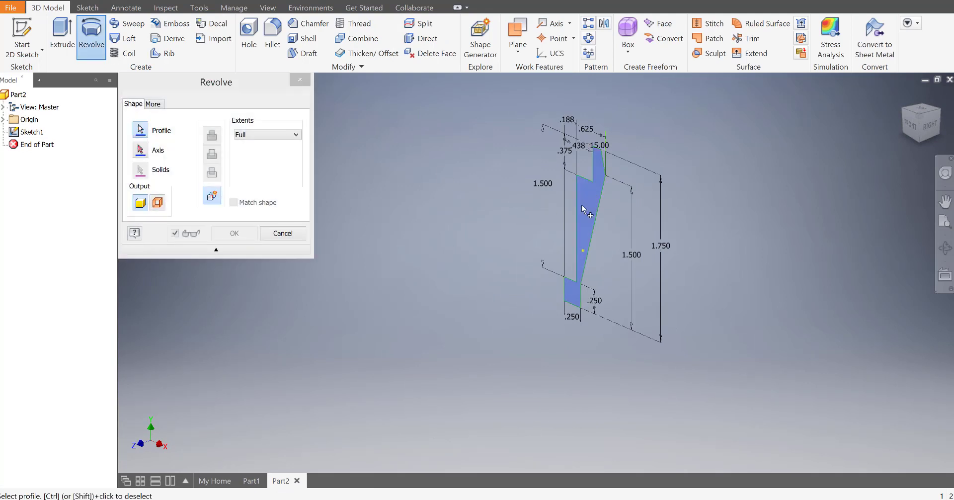
click(140, 151)
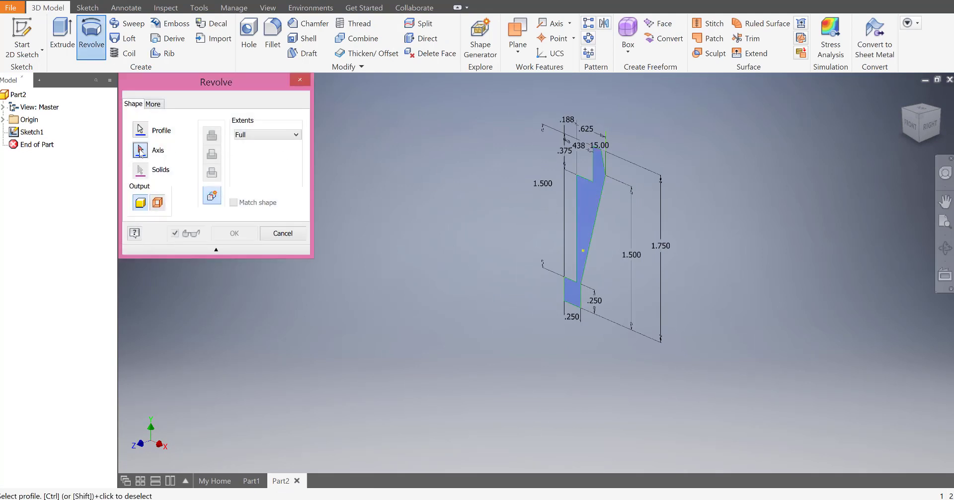
click(565, 289)
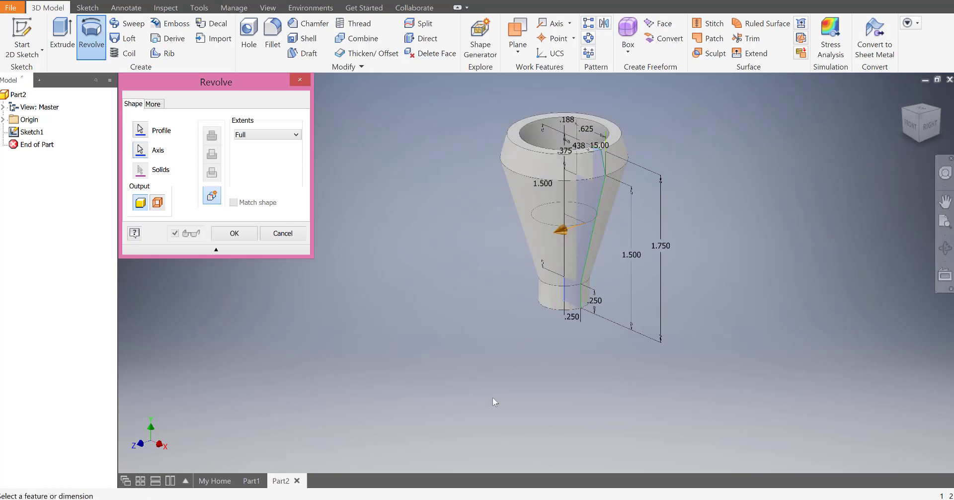
click(235, 234)
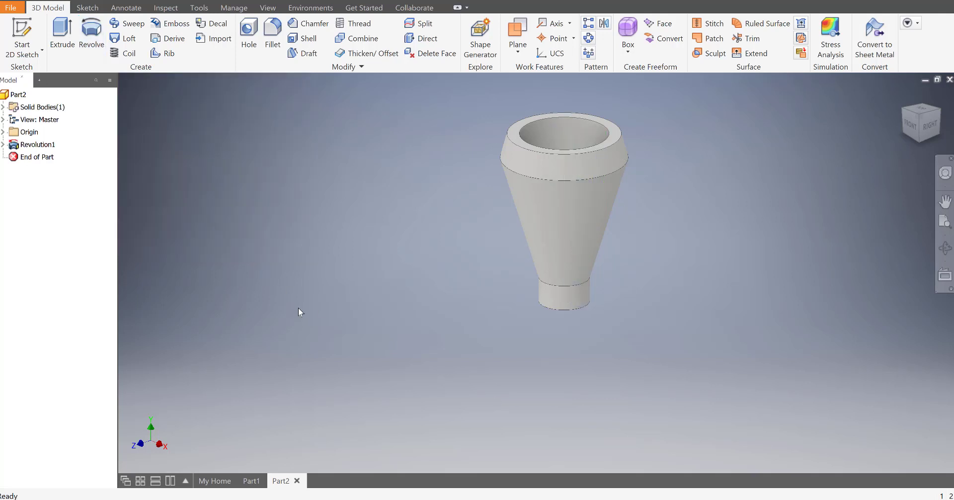